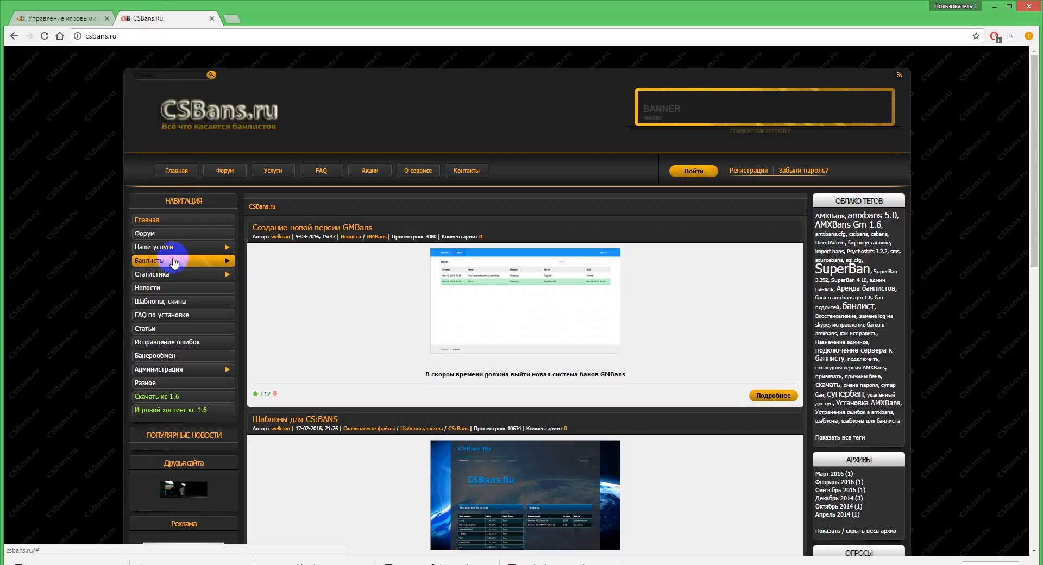
# Step: Open the CS:Bans download page in the banlists section and review the archive versions offered for download
pyautogui.click(172, 261)
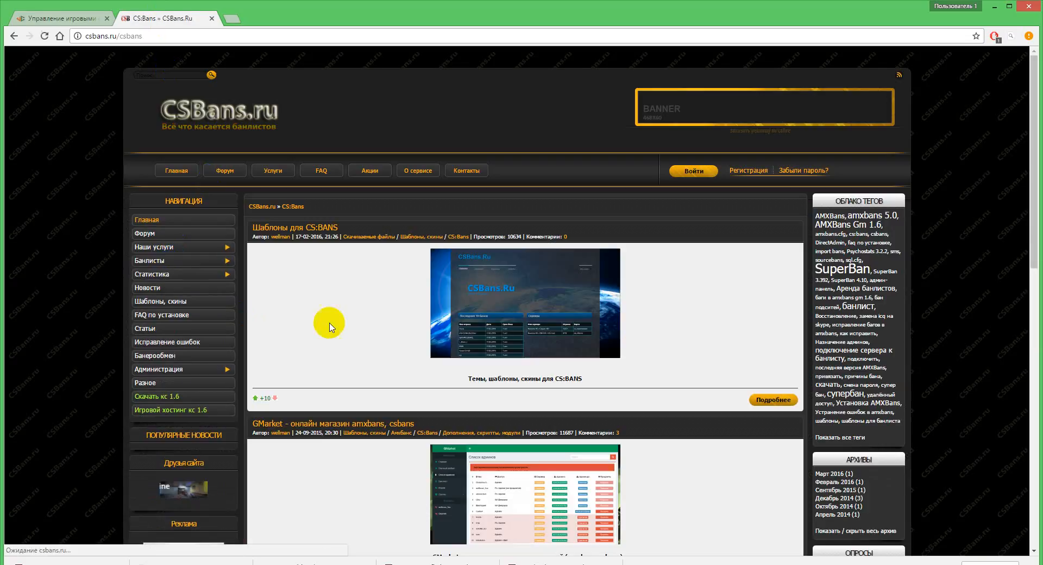
pyautogui.scroll(-15, 428, 352)
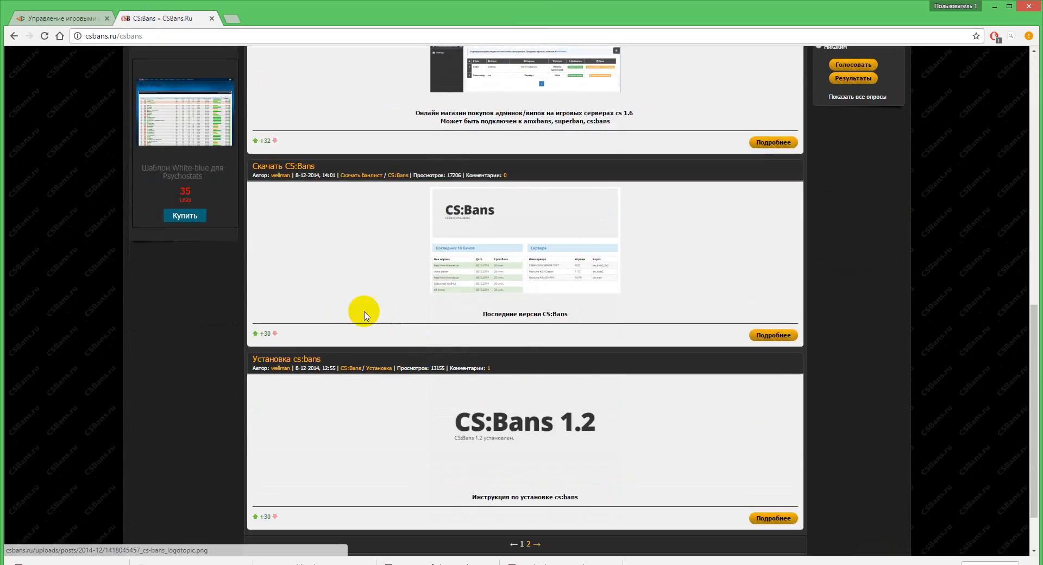
pyautogui.moveTo(295, 175); pyautogui.dragTo(310, 184)
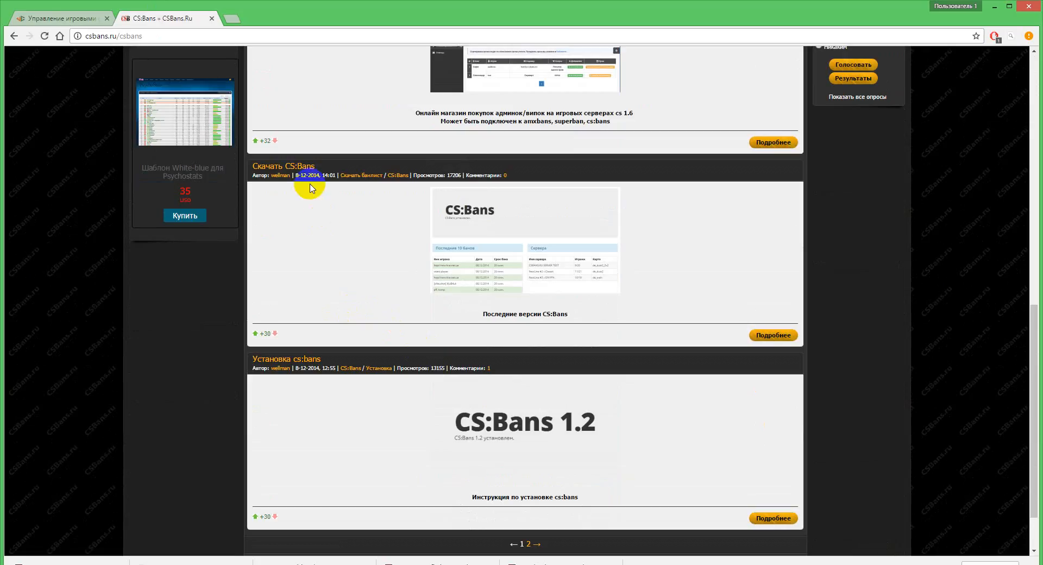
pyautogui.click(289, 171)
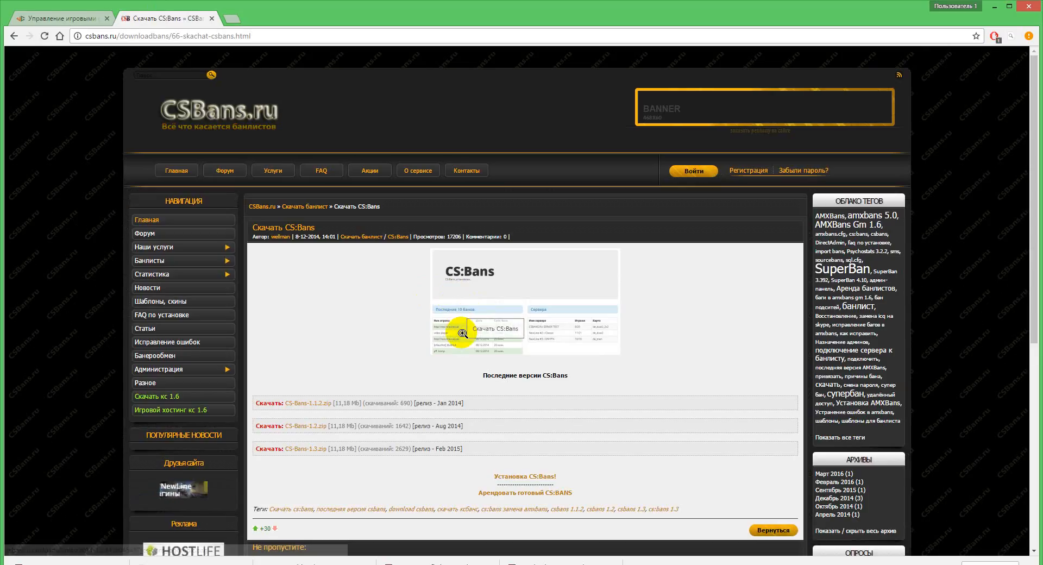
pyautogui.scroll(-4, 419, 233)
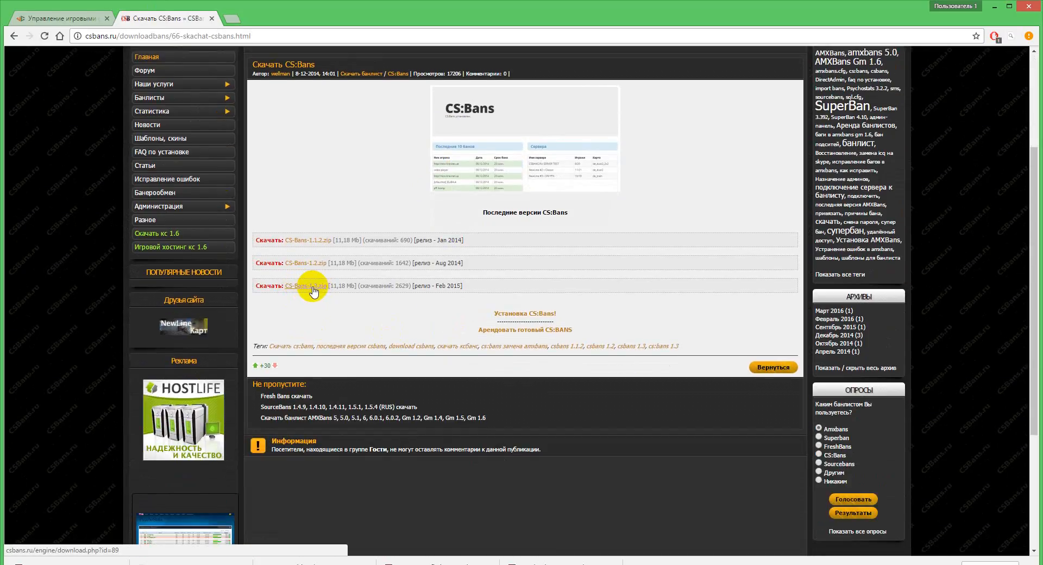
pyautogui.scroll(3, 260, 272)
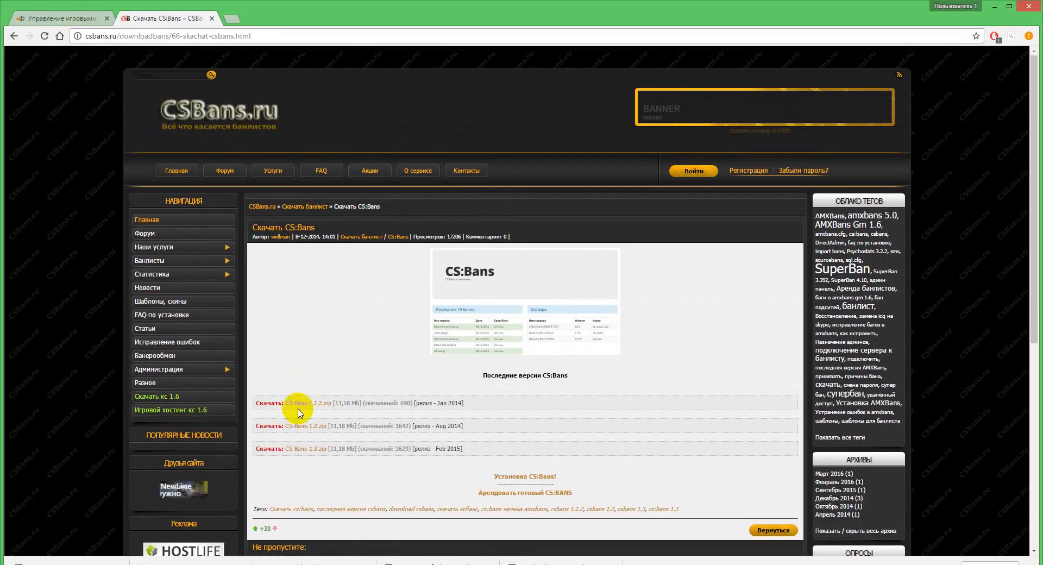
pyautogui.scroll(-1, 347, 304)
pyautogui.click(170, 82)
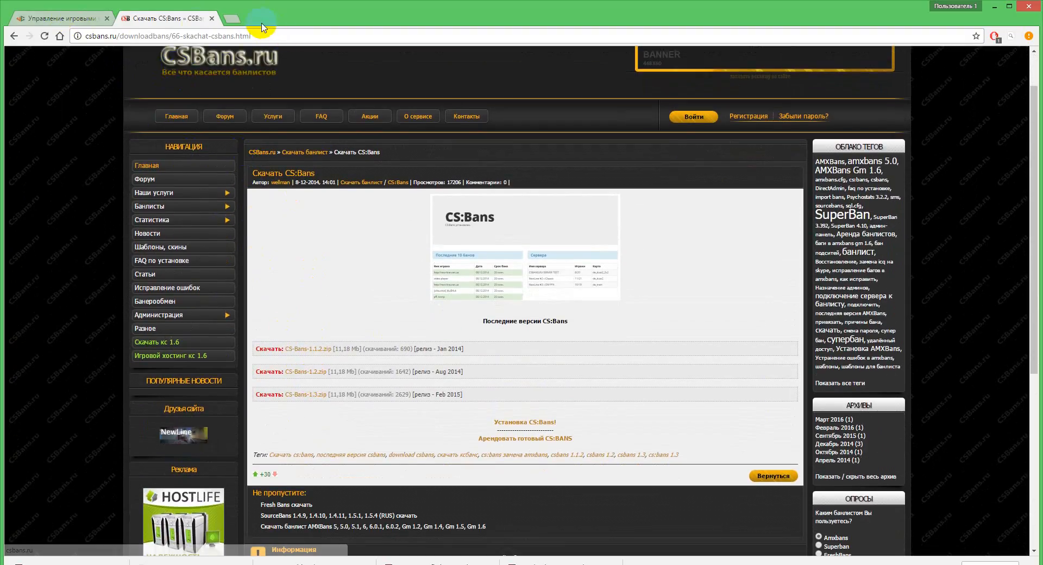
pyautogui.click(57, 18)
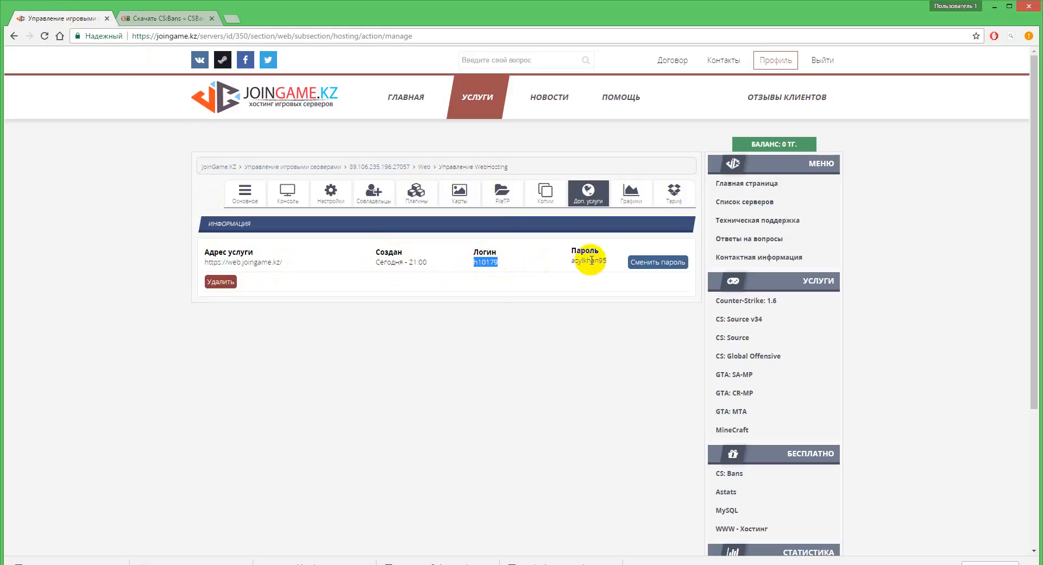
pyautogui.moveTo(572, 261); pyautogui.dragTo(598, 261)
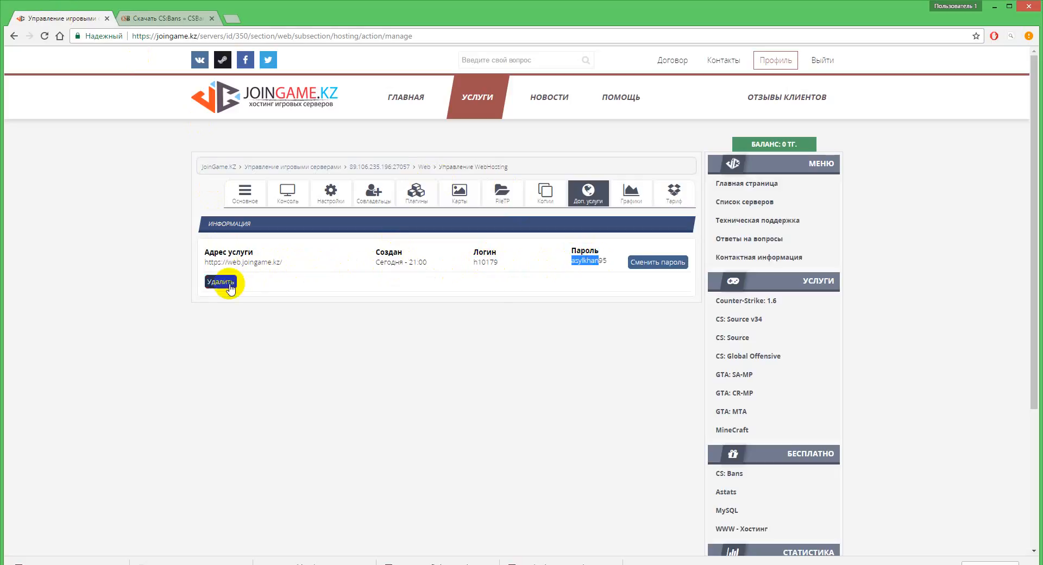
pyautogui.click(252, 262)
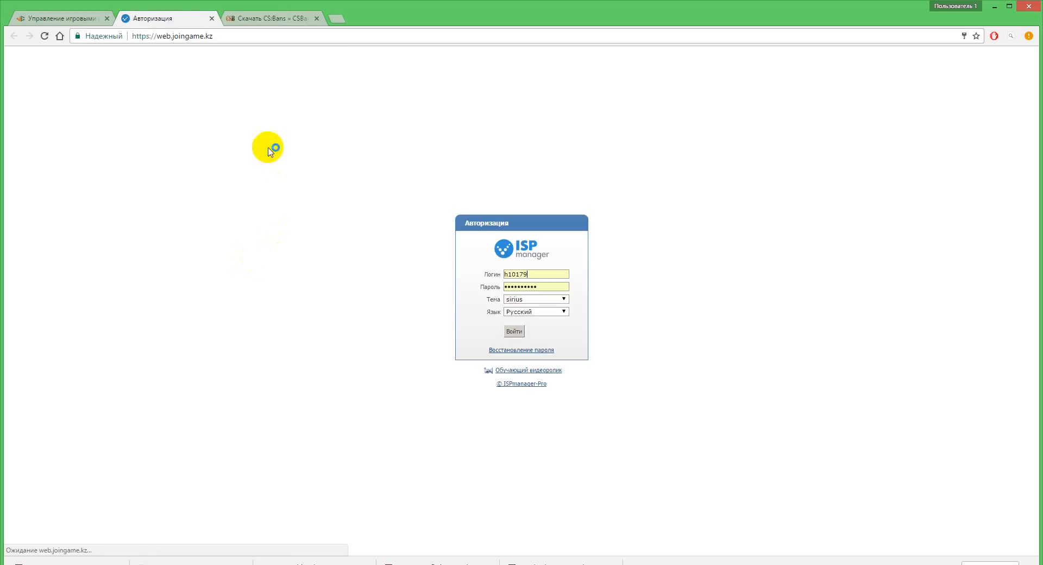
# Step: Sign in to ISPmanager with the hosting login, replacing the prefilled entry with the hosting account password
pyautogui.write('h10179')
pyautogui.moveTo(535, 274); pyautogui.dragTo(473, 287)
pyautogui.click(604, 280)
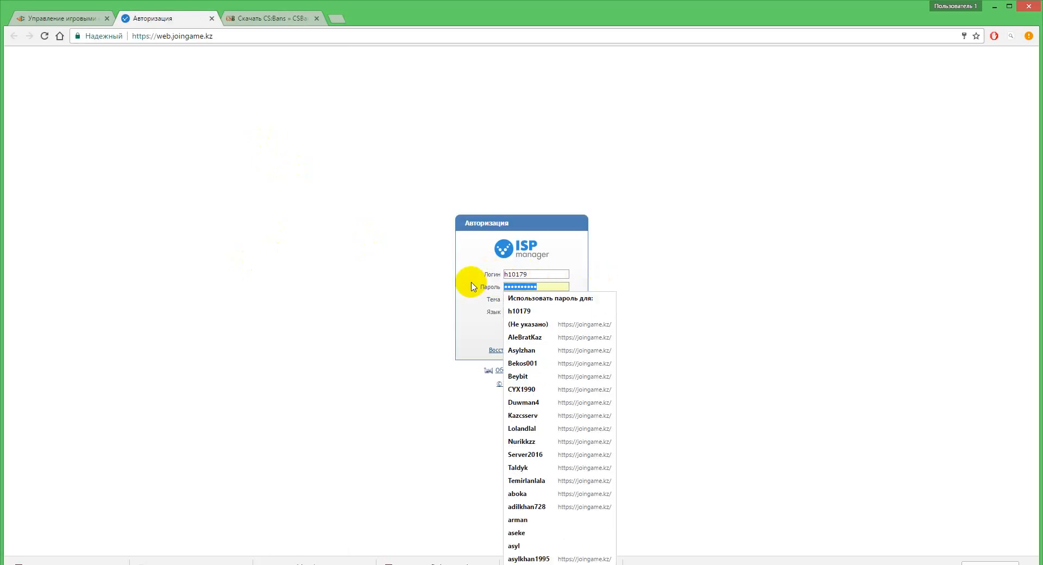
pyautogui.write('••')
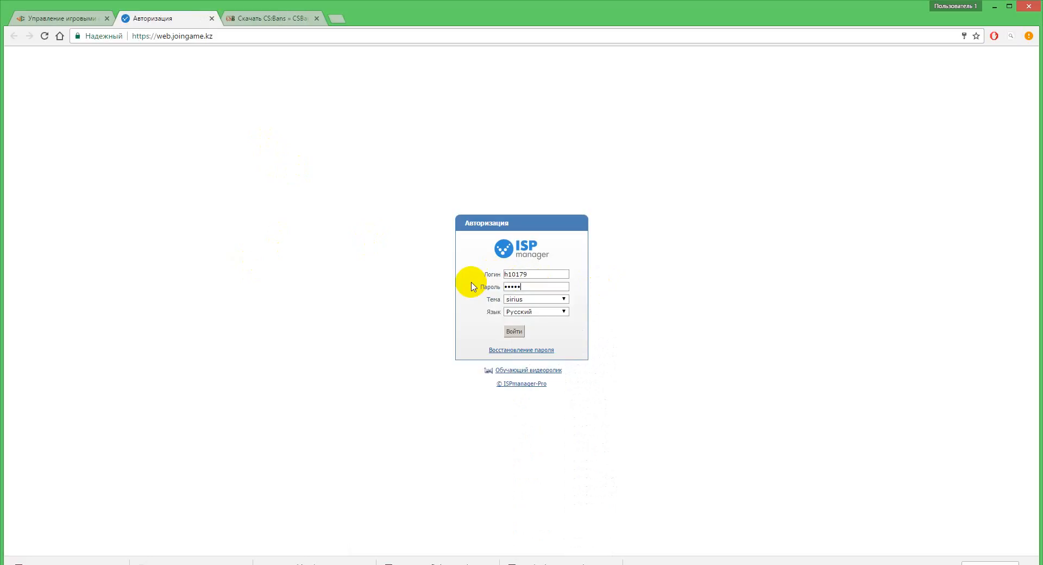
pyautogui.click(517, 334)
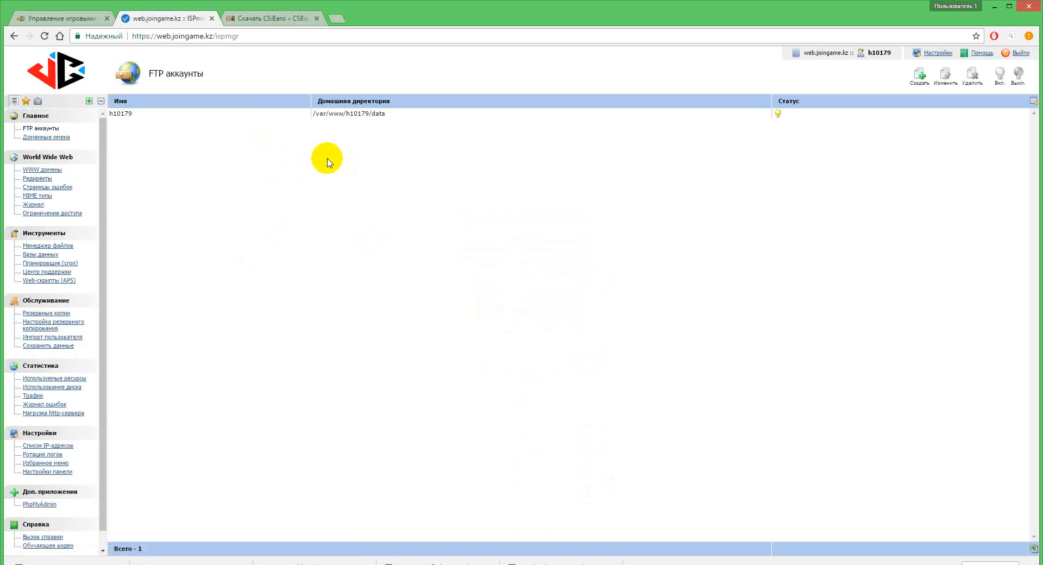
# Step: Check the public.joingame.kz entry among the WWW domains and open its www/public.joingame.kz folder in the file manager
pyautogui.click(50, 170)
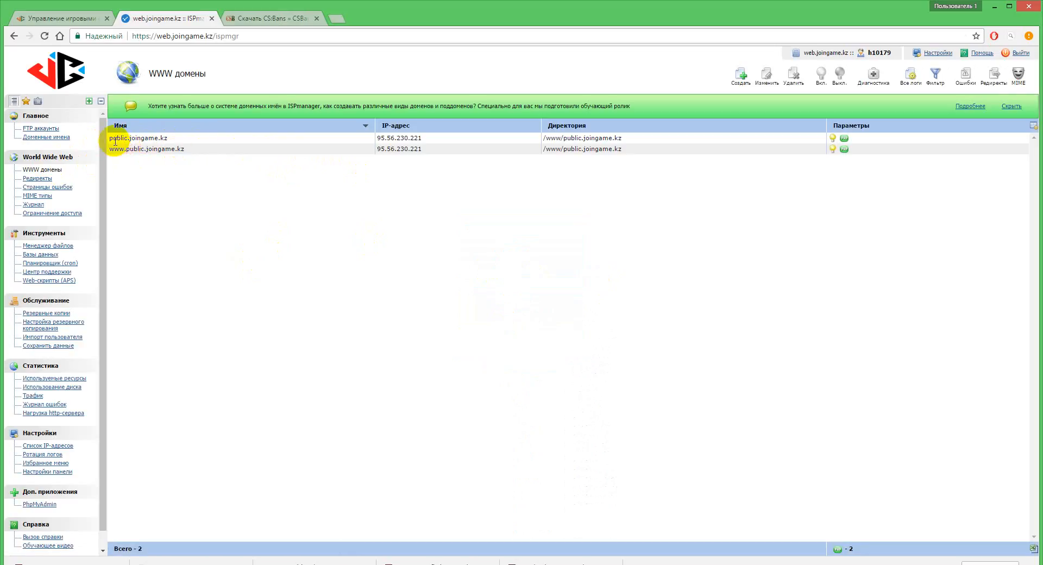
pyautogui.click(143, 140)
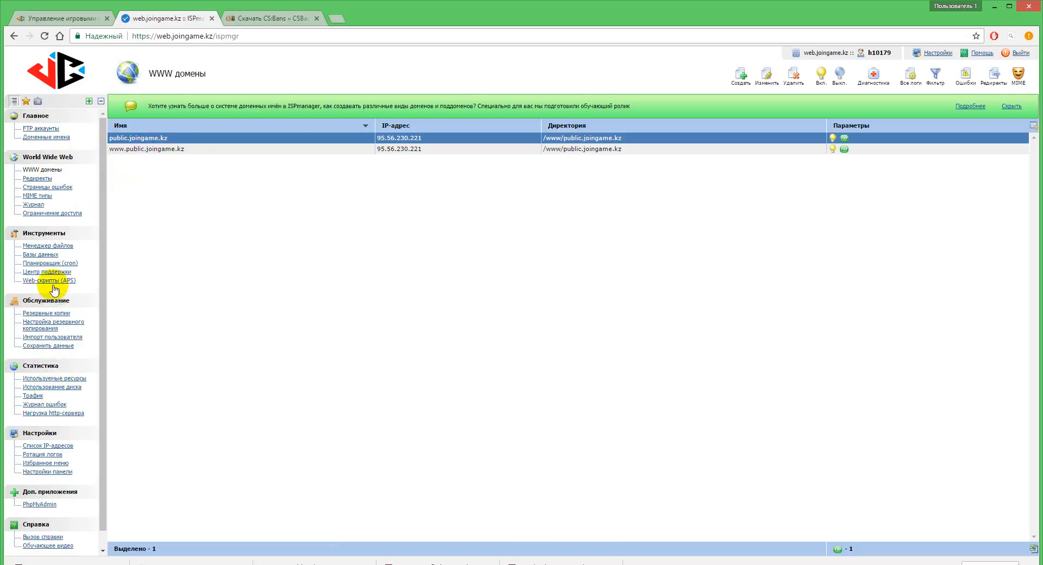
pyautogui.click(45, 248)
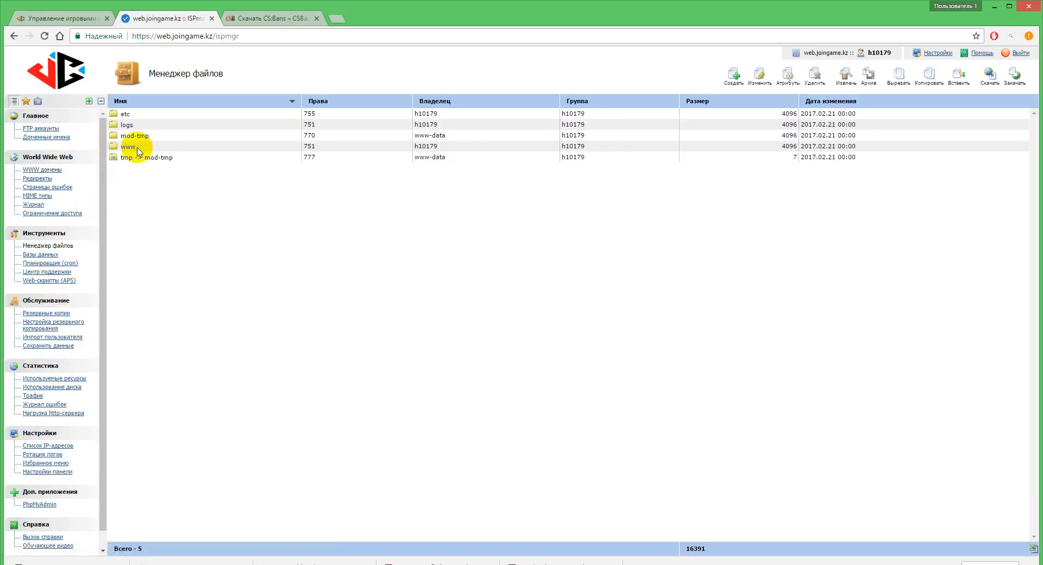
pyautogui.click(138, 147)
pyautogui.doubleClick(137, 146)
pyautogui.doubleClick(155, 127)
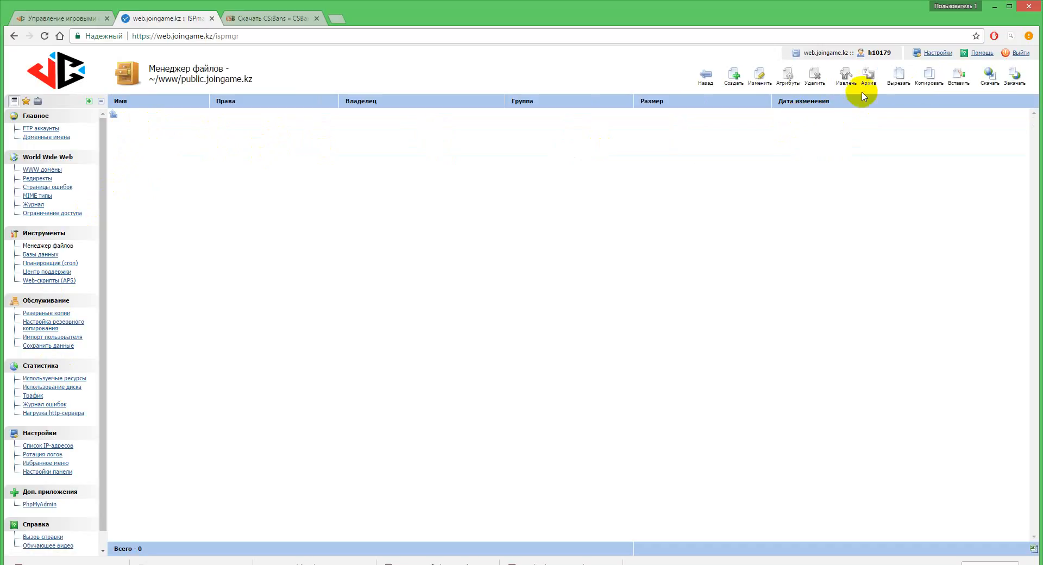
# Step: Upload CS-Bans-1.3.zip from the local desktop into the public.joingame.kz folder
pyautogui.click(1014, 76)
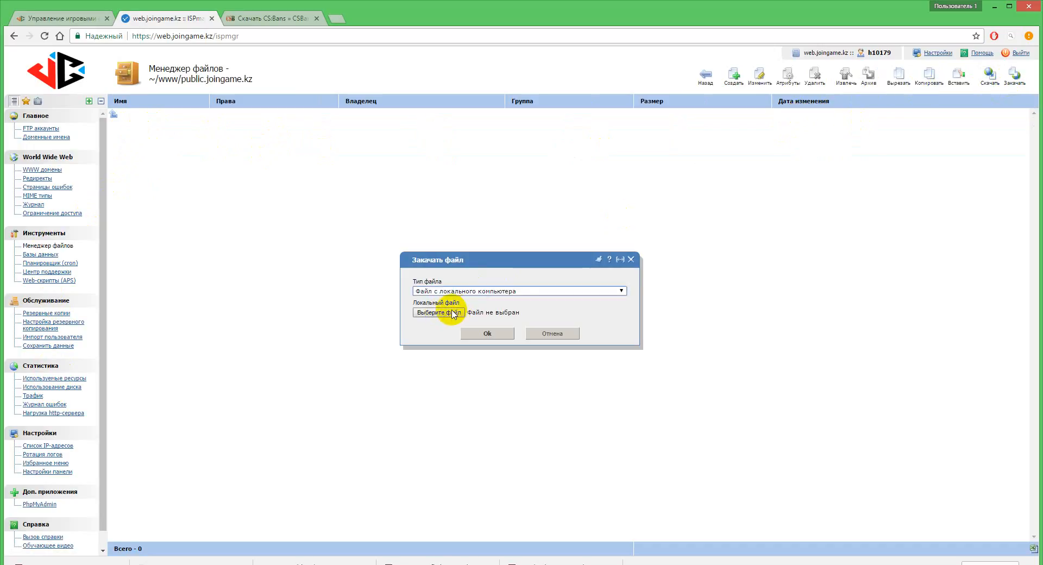
pyautogui.click(453, 313)
pyautogui.click(274, 223)
pyautogui.scroll(-3, 303, 219)
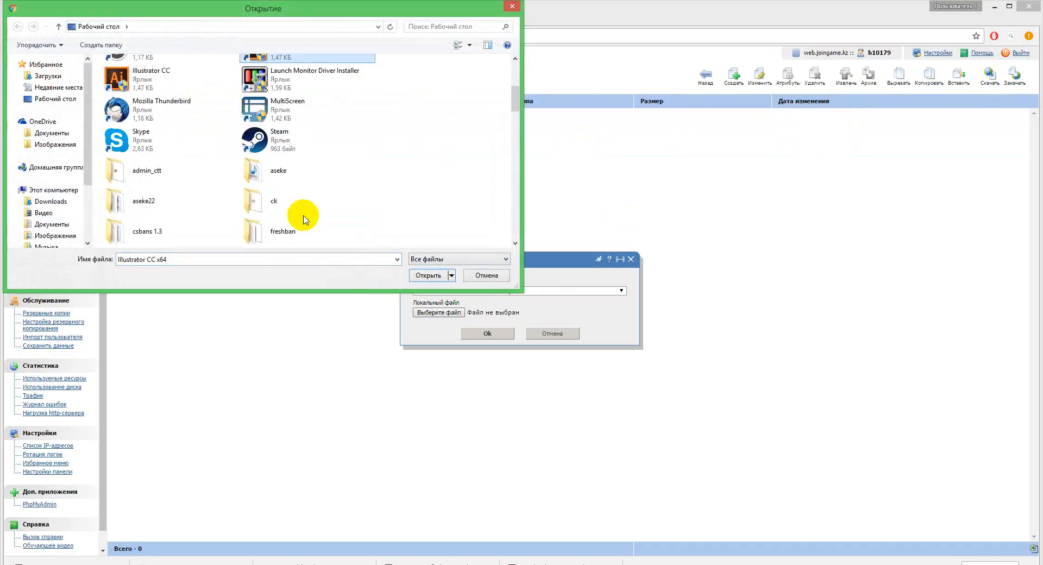
pyautogui.scroll(-5, 263, 170)
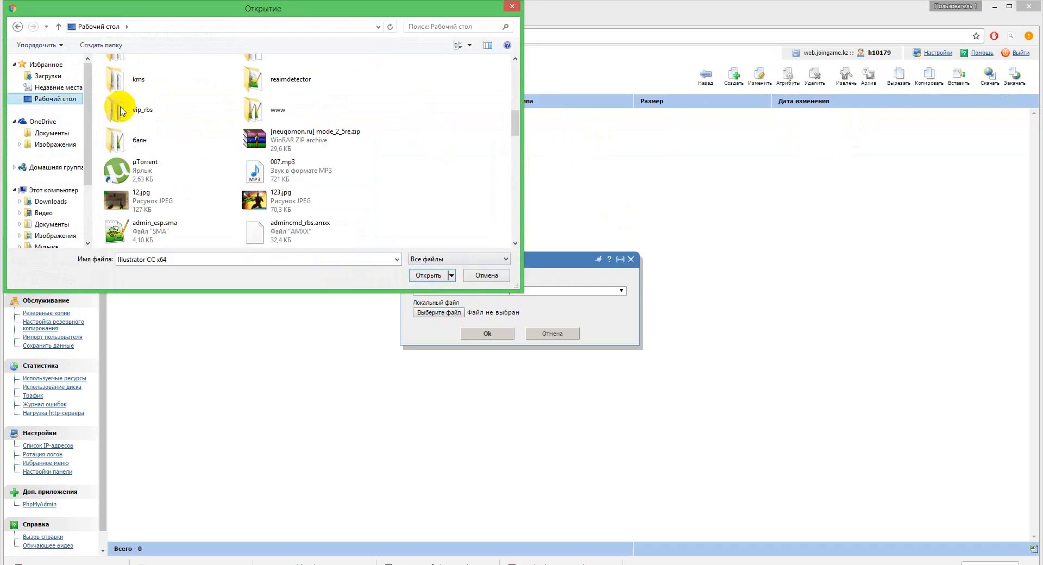
pyautogui.scroll(5, 275, 140)
pyautogui.scroll(-7, 274, 145)
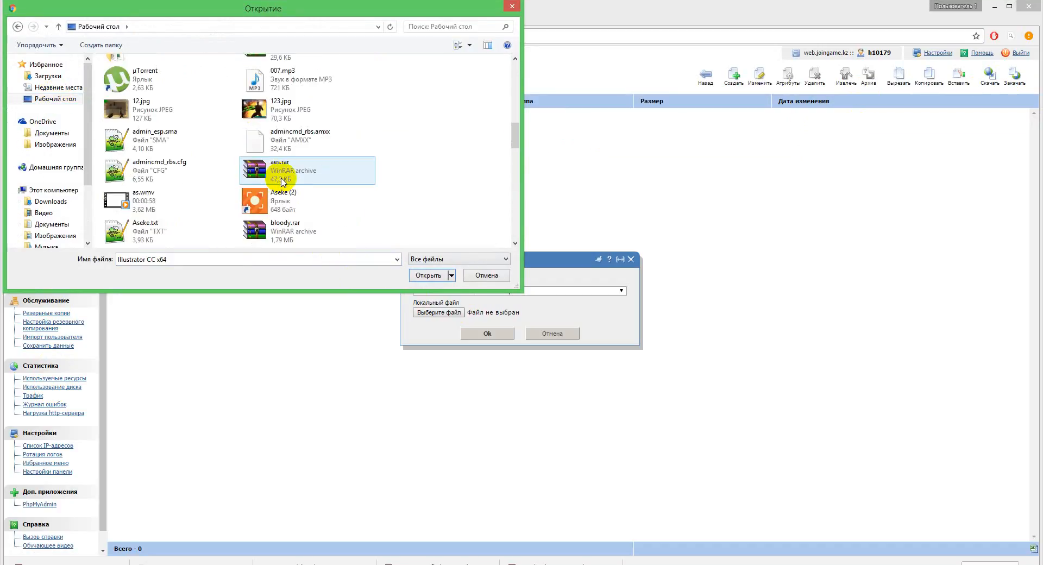
pyautogui.scroll(-6, 282, 185)
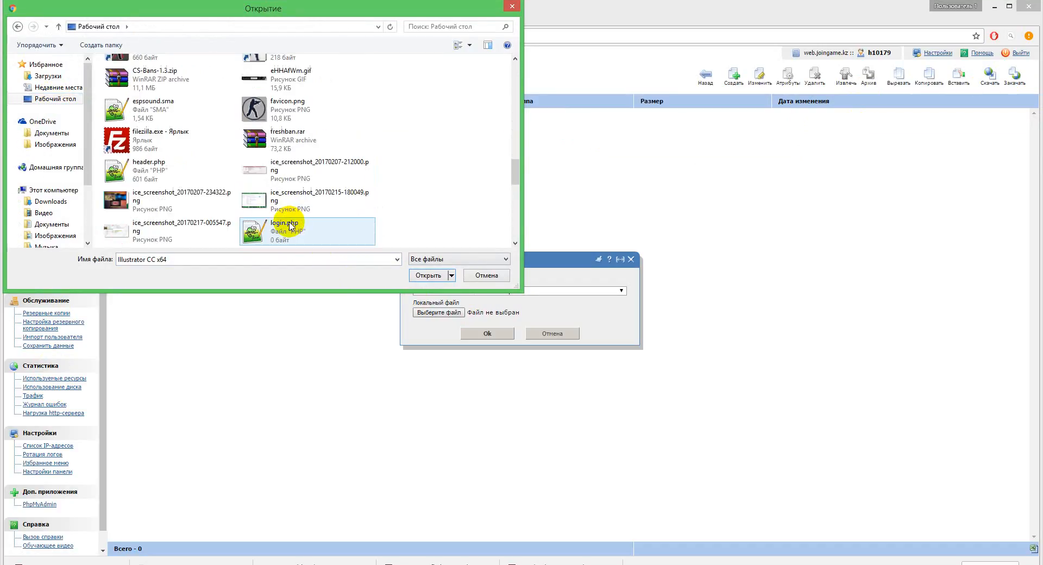
pyautogui.scroll(-6, 289, 226)
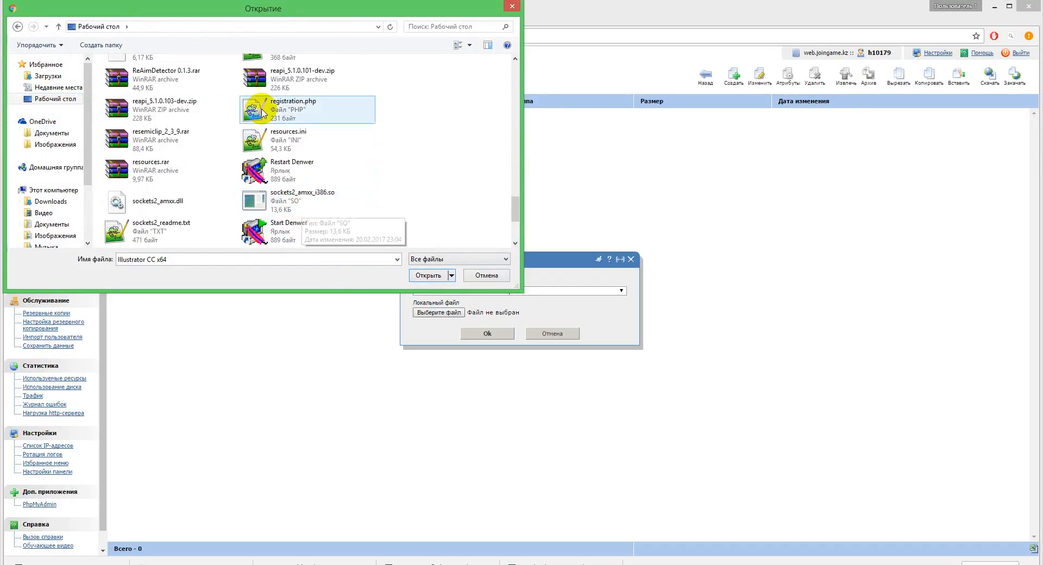
pyautogui.scroll(-3, 282, 201)
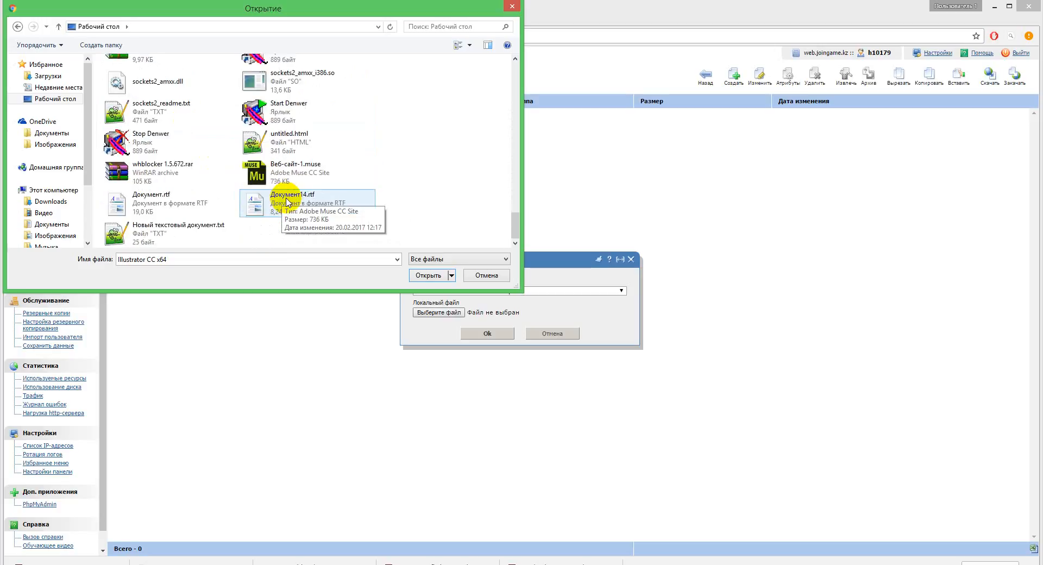
pyautogui.scroll(7, 283, 193)
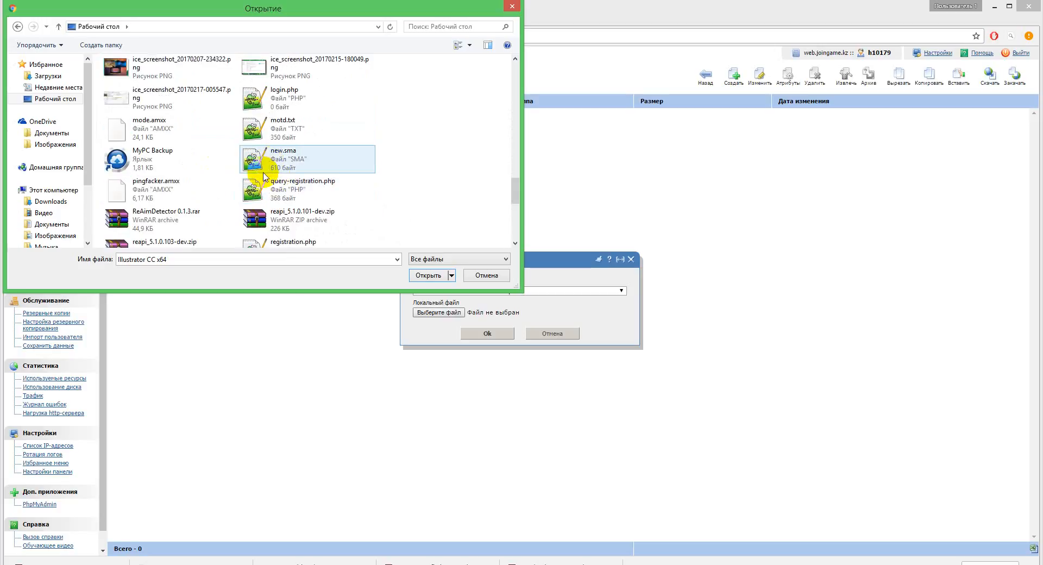
pyautogui.scroll(5, 245, 168)
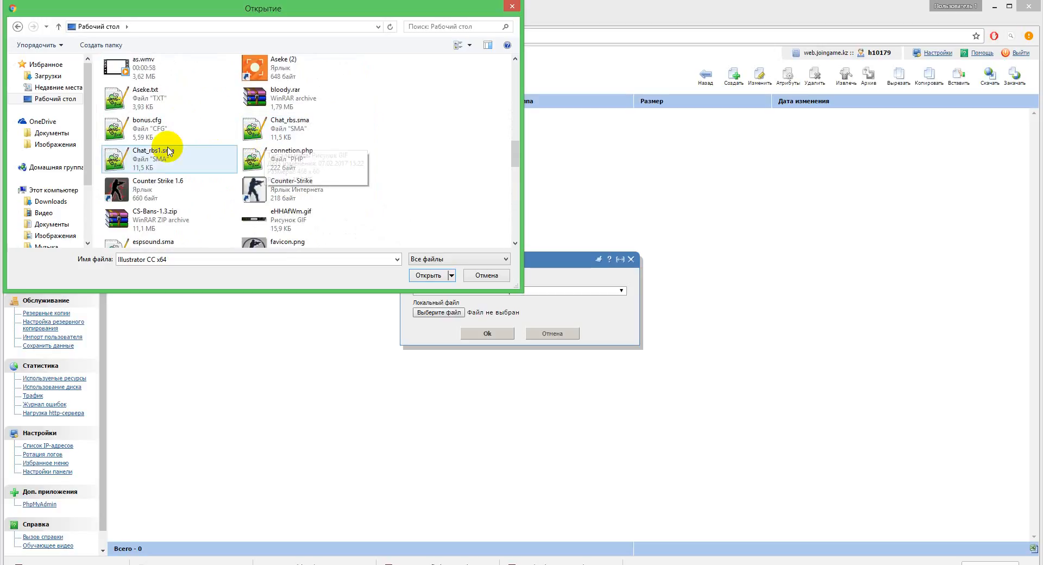
pyautogui.click(158, 220)
pyautogui.click(419, 276)
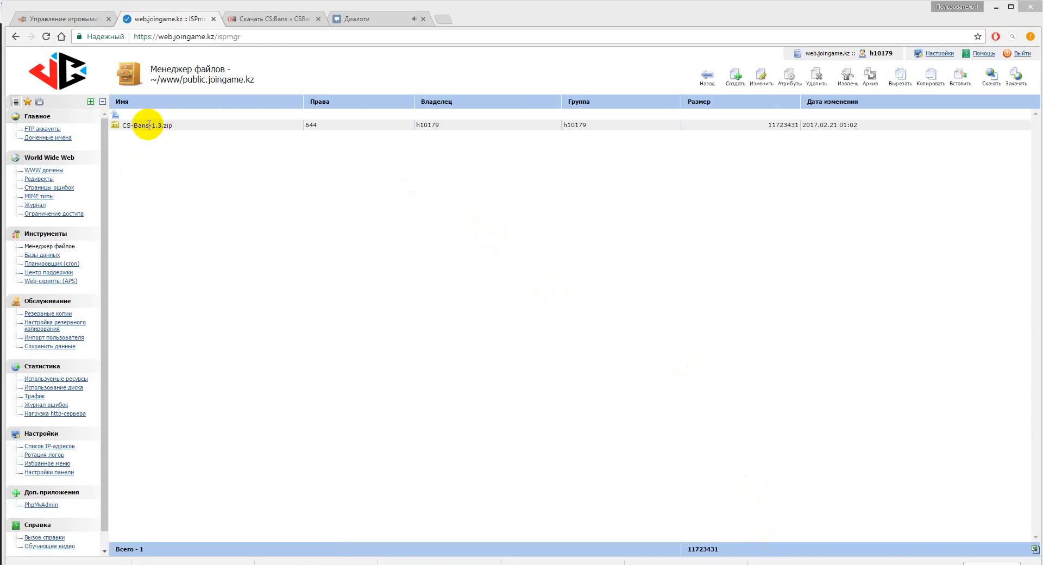
# Step: Extract the CS-Bans-1.3.zip archive into the current directory
pyautogui.click(149, 126)
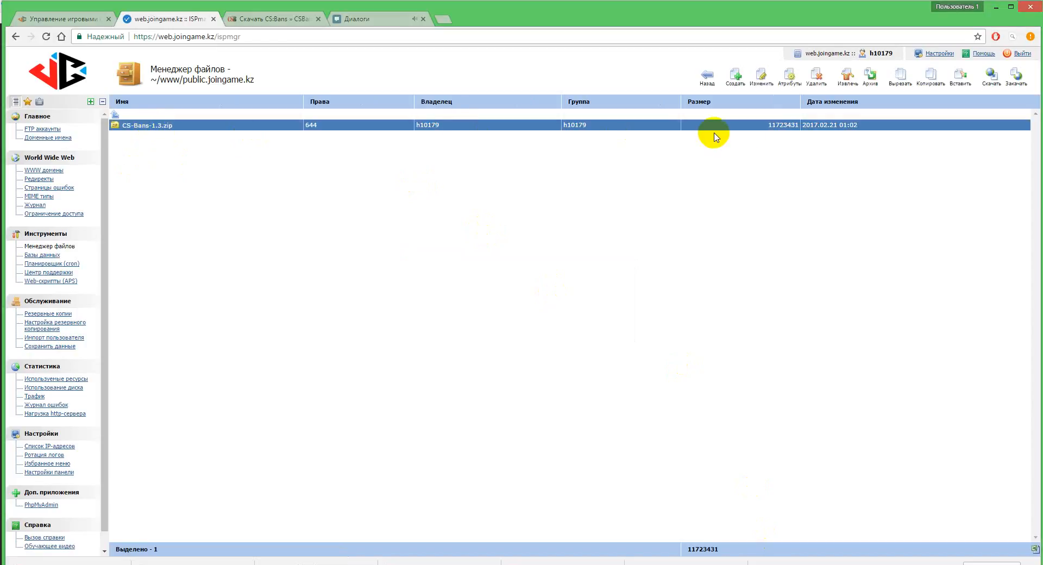
pyautogui.click(846, 82)
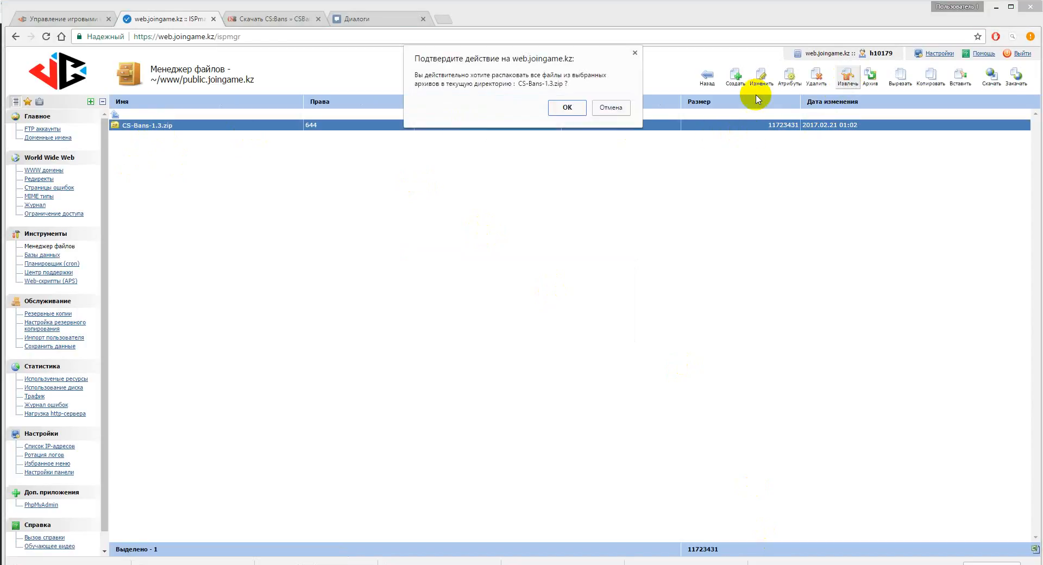
pyautogui.click(566, 107)
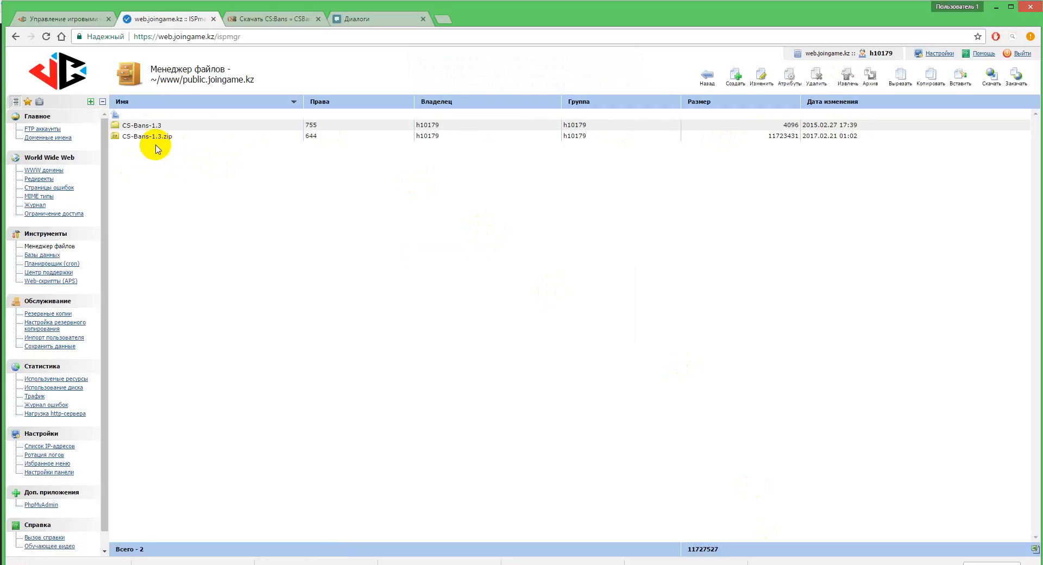
# Step: Delete the CS-Bans-1.3.zip archive from the public.joingame.kz folder
pyautogui.click(150, 136)
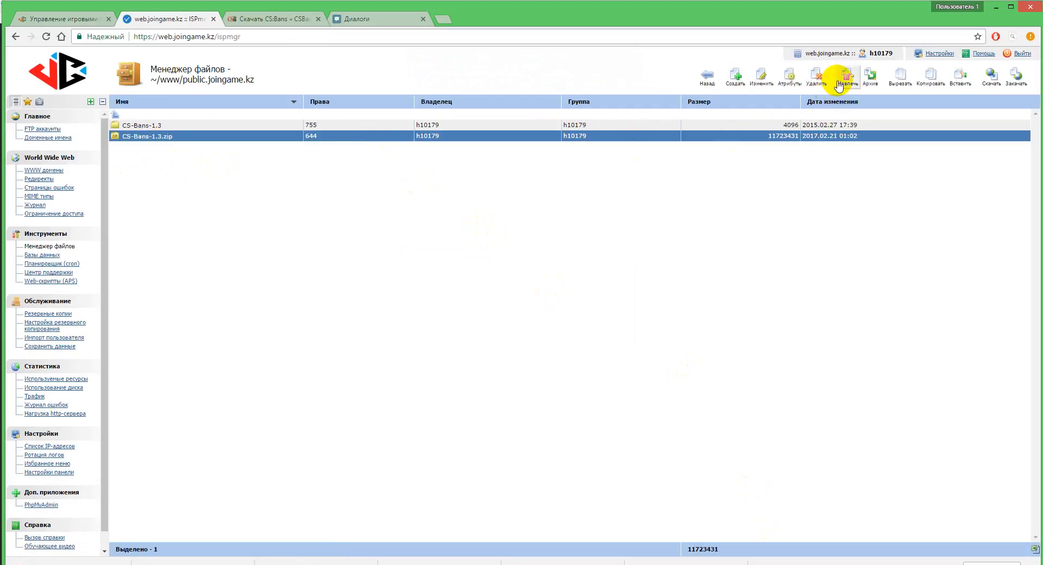
pyautogui.click(816, 79)
pyautogui.click(580, 114)
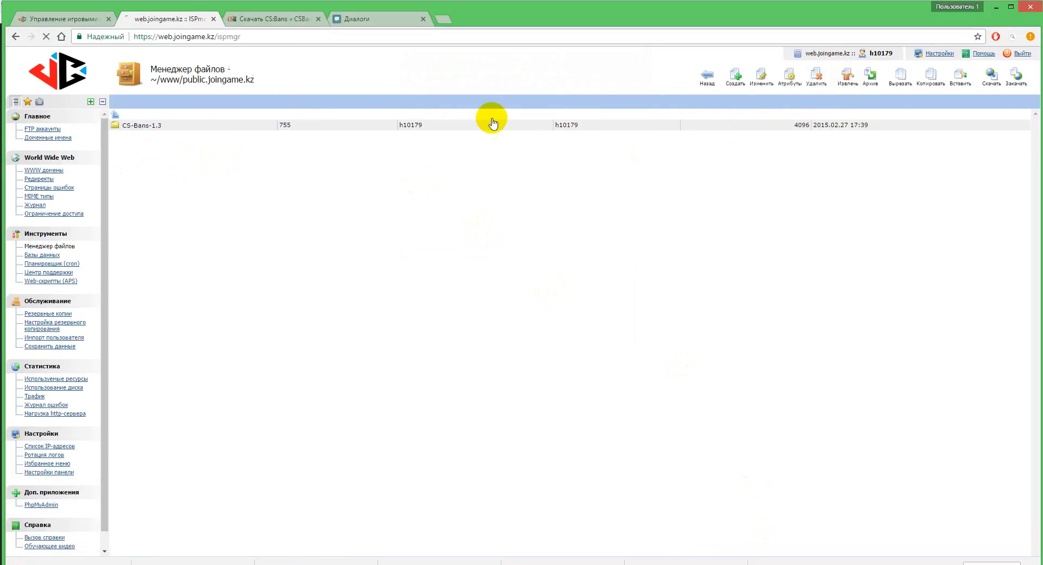
# Step: Set the access rights of the assets, include and protected folders inside CS-Bans-1.3 to 777, without recursion
pyautogui.click(147, 126)
pyautogui.doubleClick(147, 127)
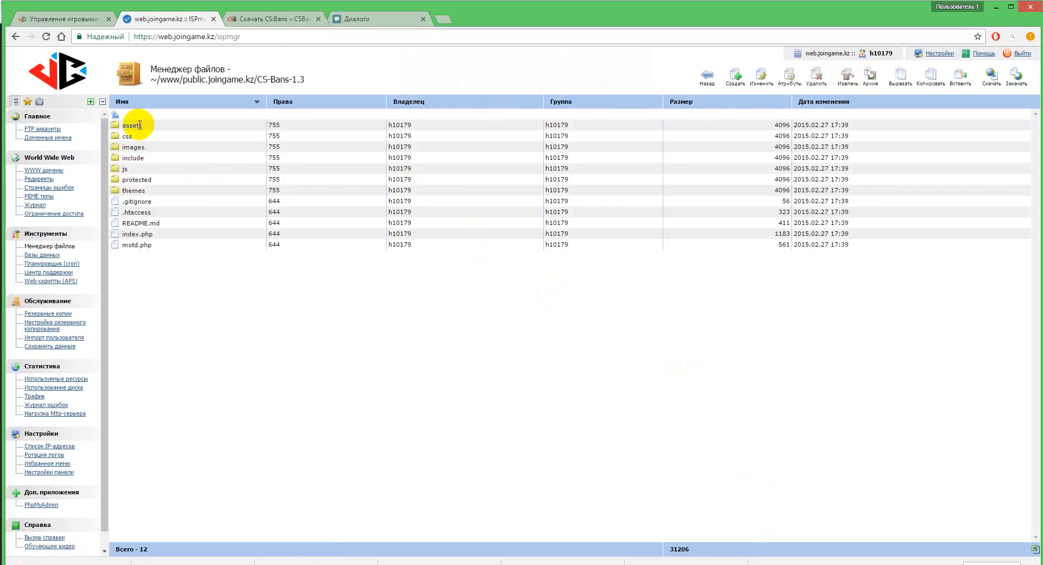
pyautogui.click(140, 125)
pyautogui.keyDown('ctrl'); pyautogui.click(139, 159); pyautogui.keyUp('ctrl')
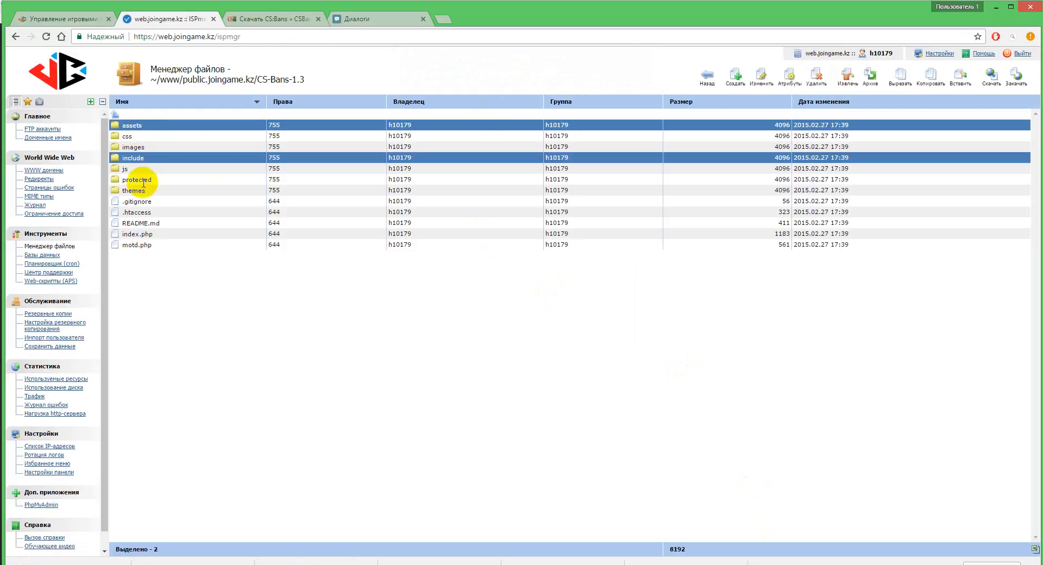
pyautogui.keyDown('ctrl'); pyautogui.click(142, 181); pyautogui.keyUp('ctrl')
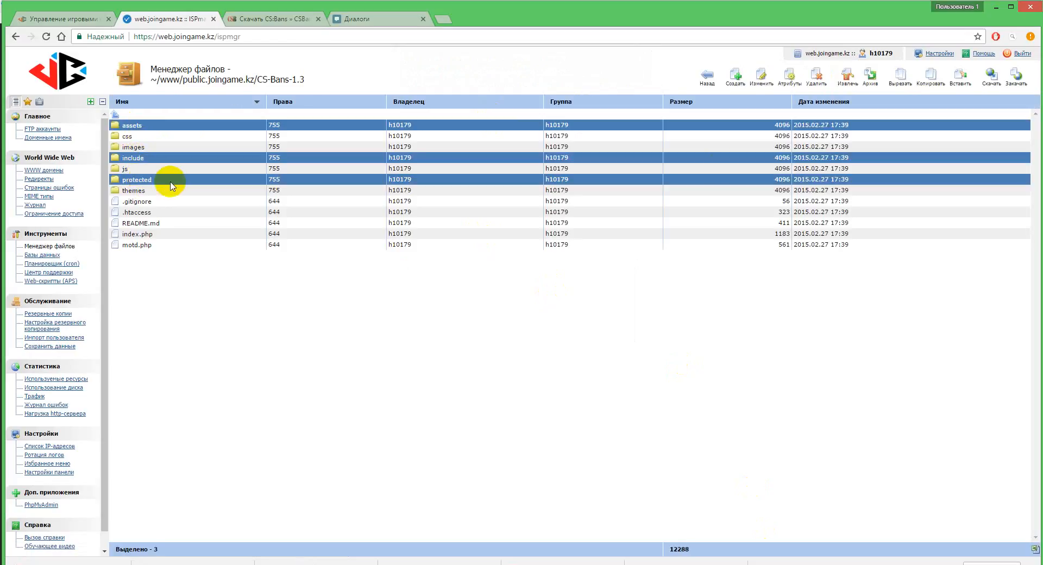
pyautogui.click(789, 81)
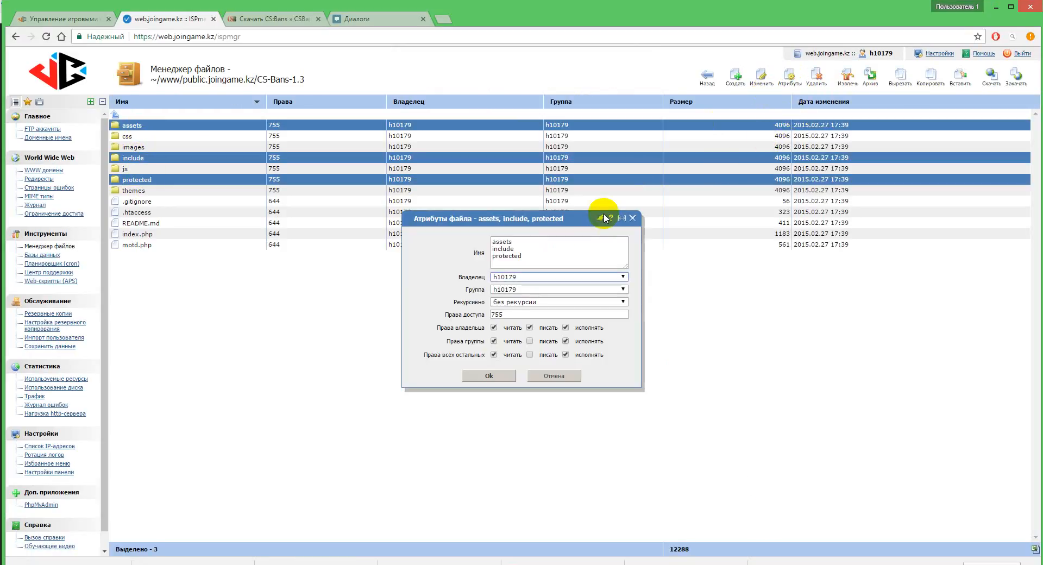
pyautogui.click(531, 342)
pyautogui.click(531, 355)
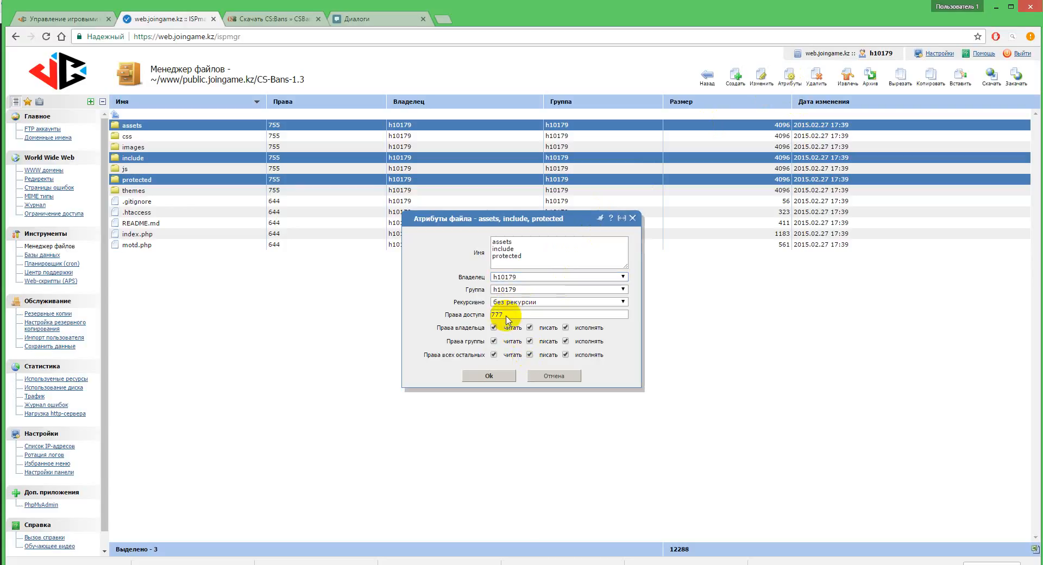
pyautogui.click(489, 376)
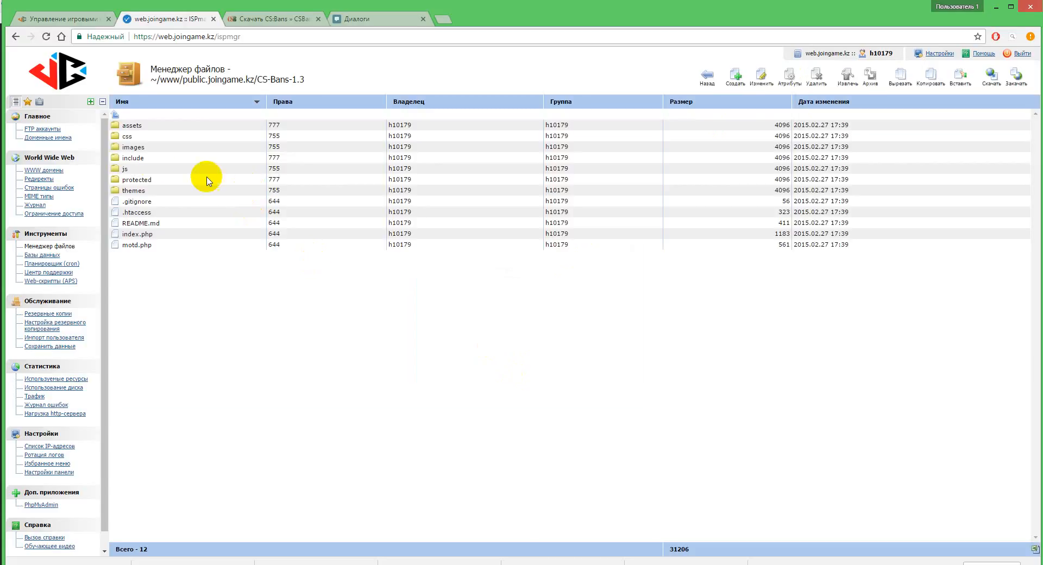
# Step: Set the access rights of db.config.inc.php in the include folder to 666
pyautogui.doubleClick(130, 158)
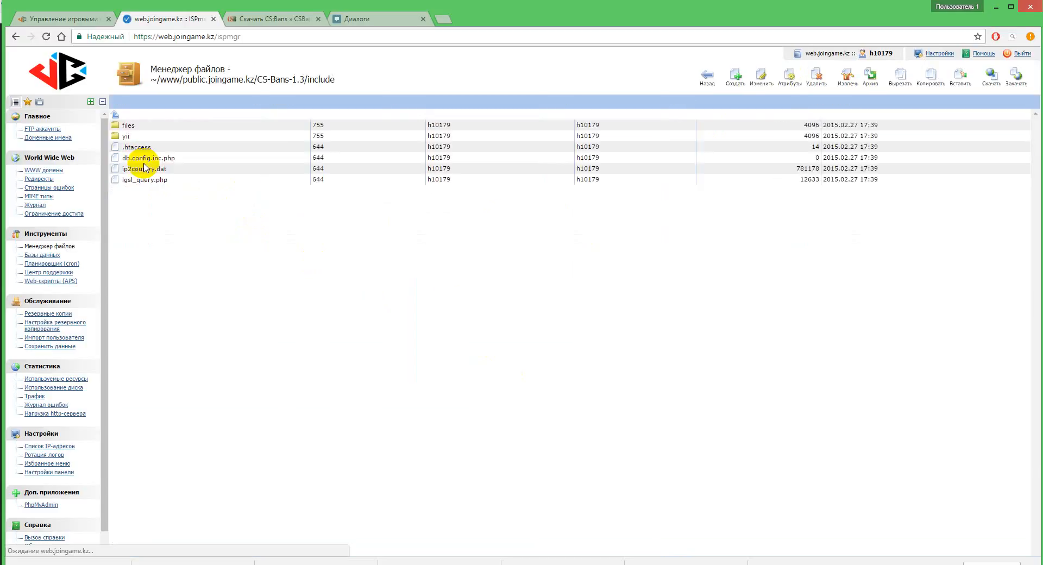
pyautogui.click(141, 158)
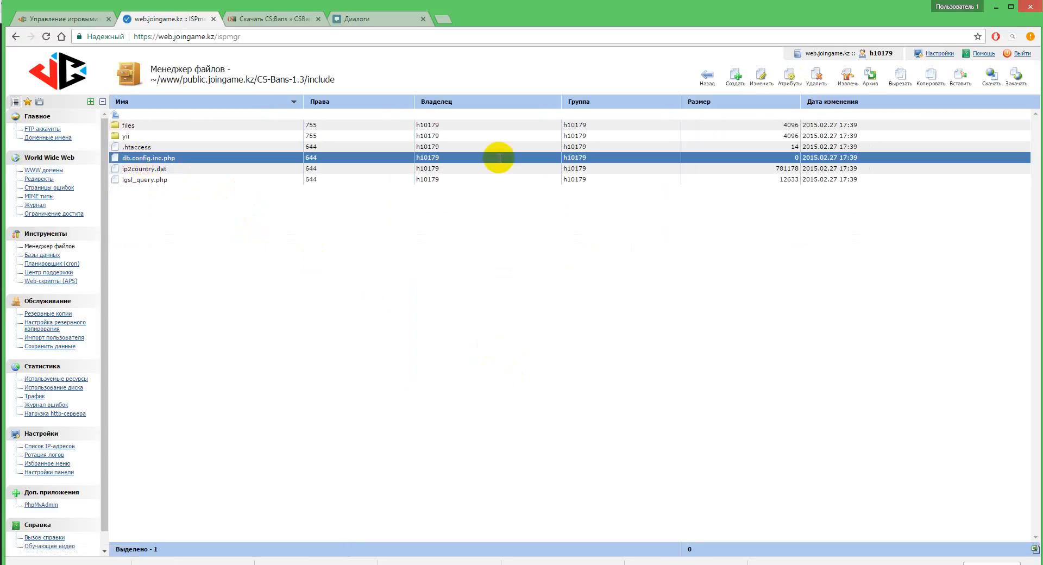
pyautogui.click(789, 82)
pyautogui.click(532, 323)
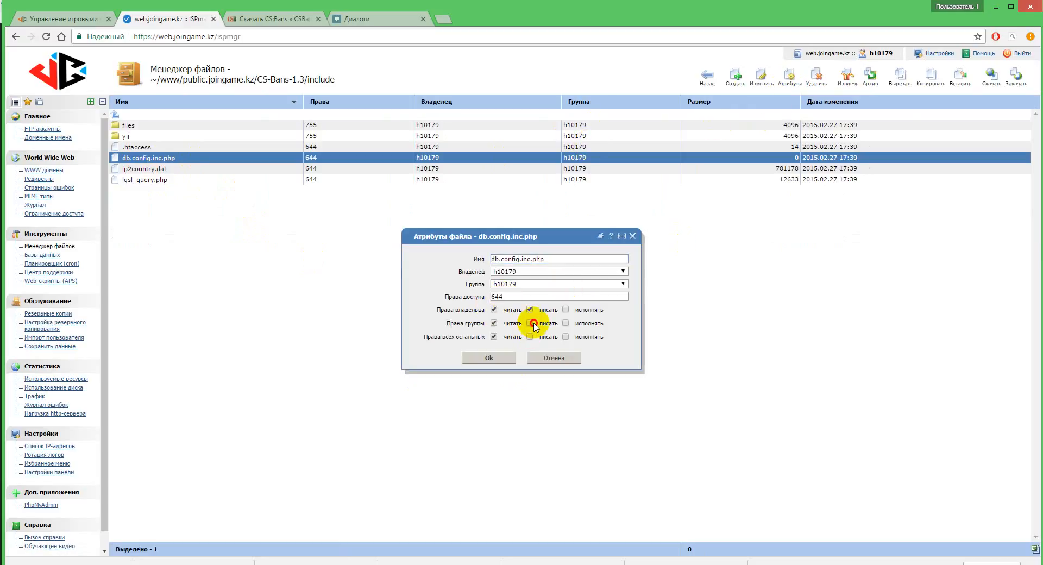
pyautogui.click(529, 337)
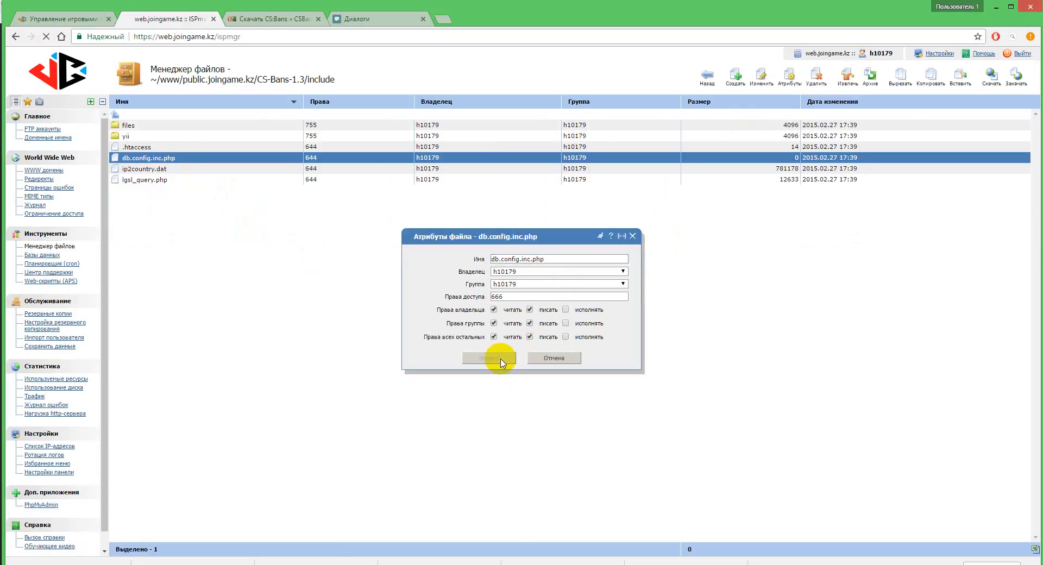
pyautogui.click(500, 359)
# Step: Set the access rights of the runtime folder inside protected to 777, without recursion
pyautogui.doubleClick(119, 116)
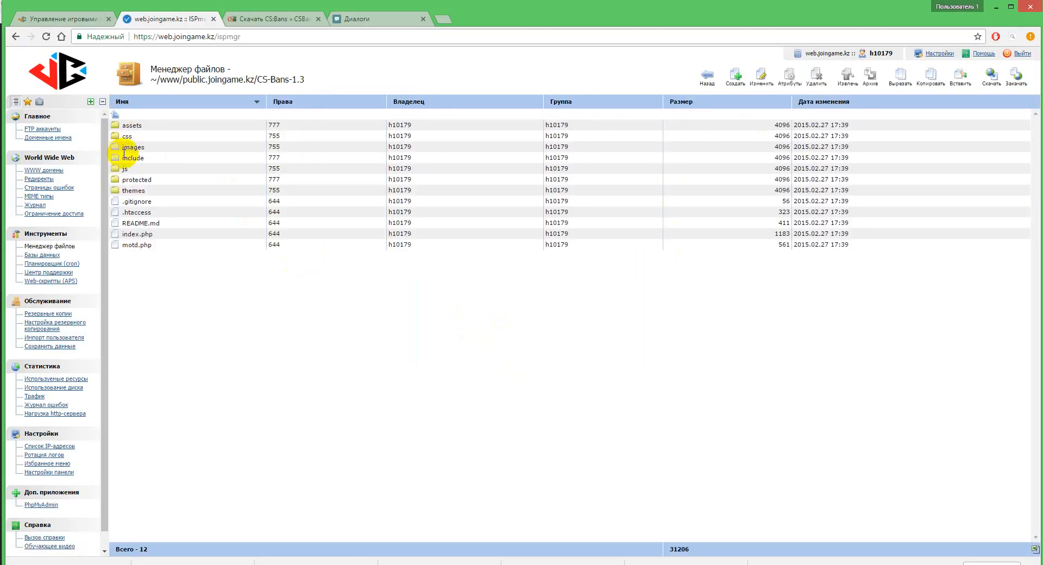
pyautogui.doubleClick(137, 180)
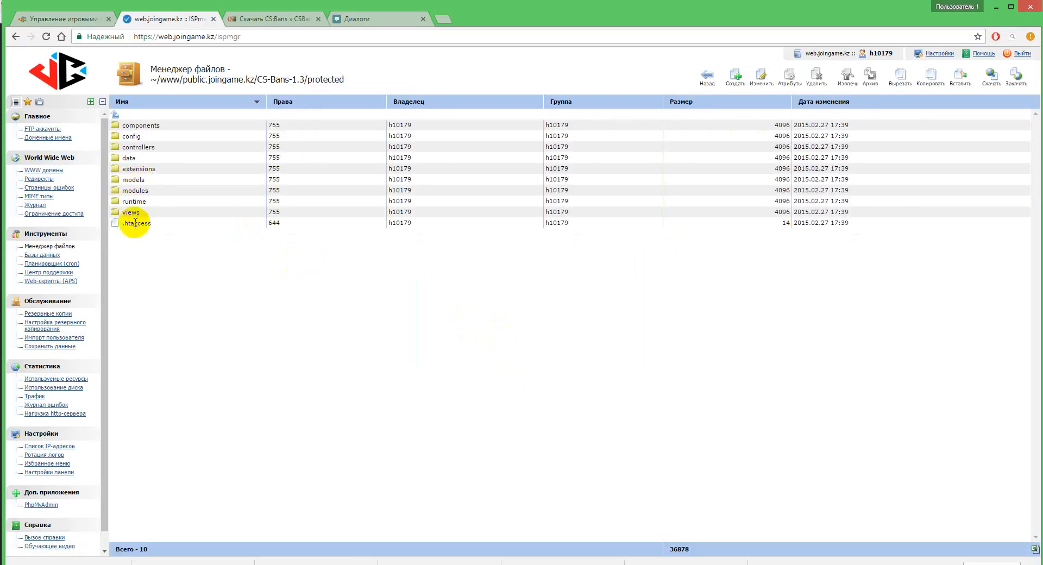
pyautogui.click(133, 201)
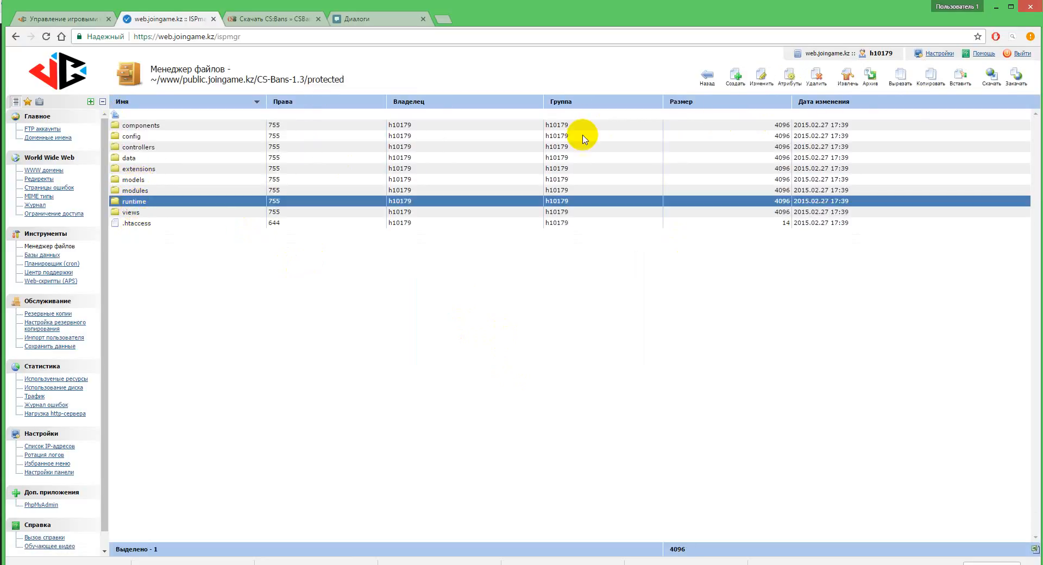
pyautogui.click(788, 79)
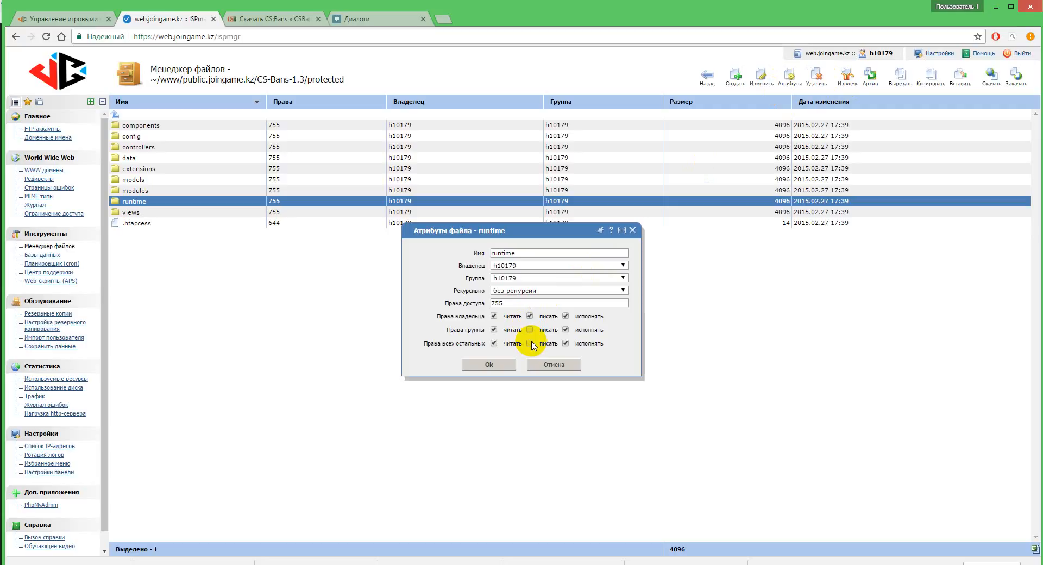
pyautogui.click(531, 330)
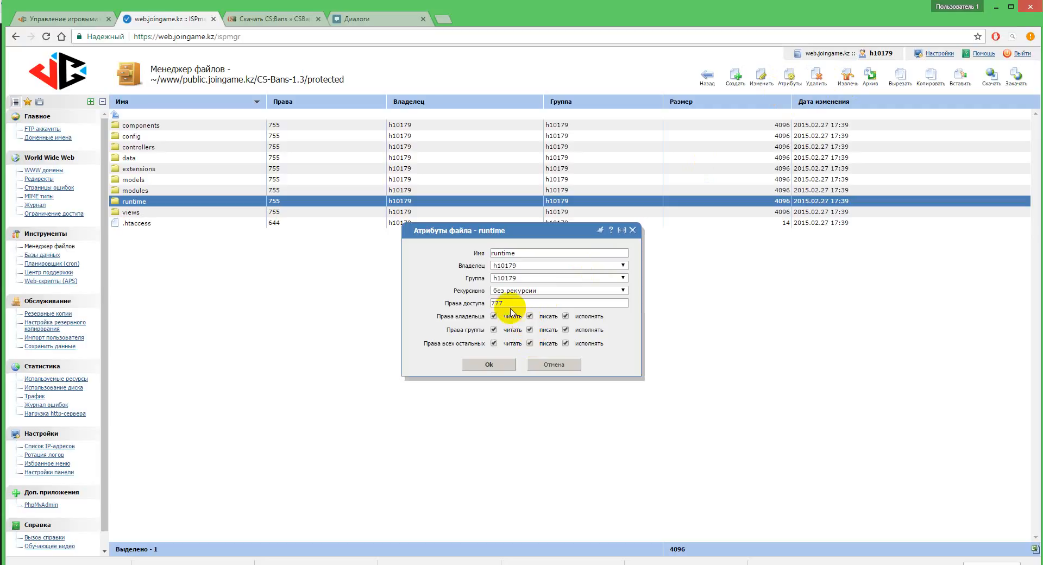
pyautogui.click(490, 365)
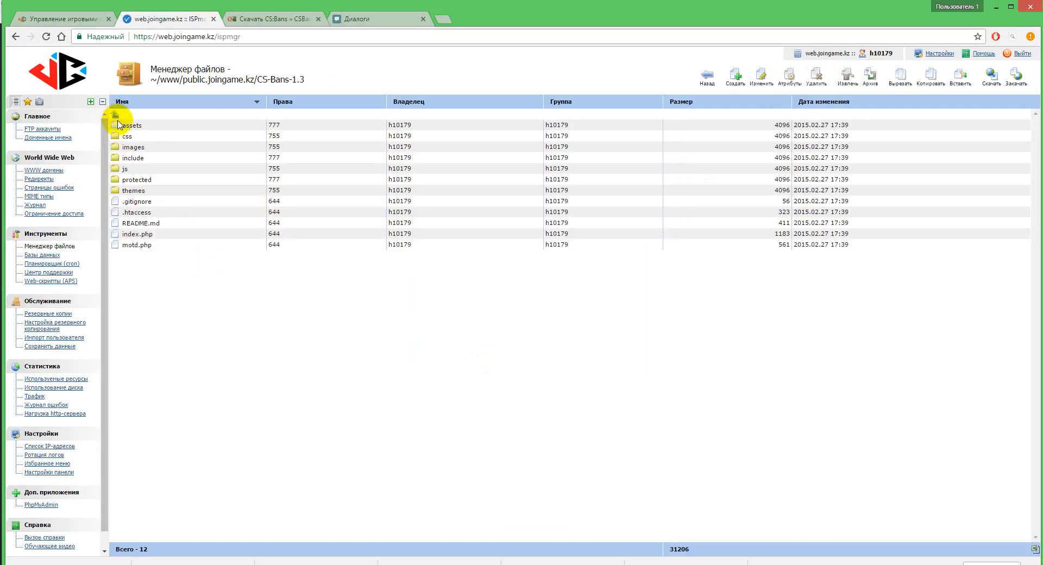
# Step: Move all files and folders from CS-Bans-1.3 up into the public.joingame.kz folder
pyautogui.click(129, 136)
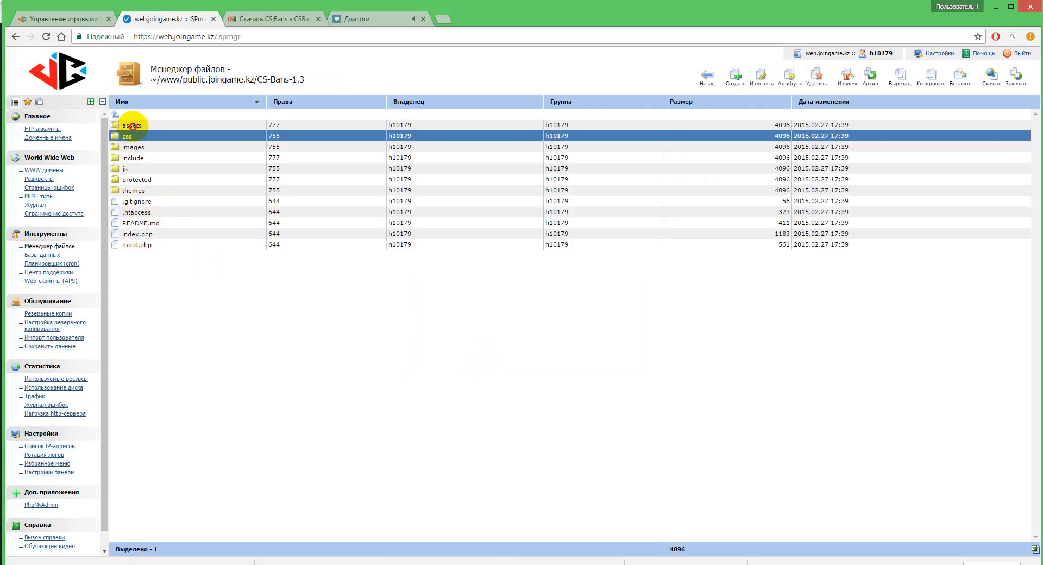
pyautogui.moveTo(132, 126); pyautogui.dragTo(133, 247)
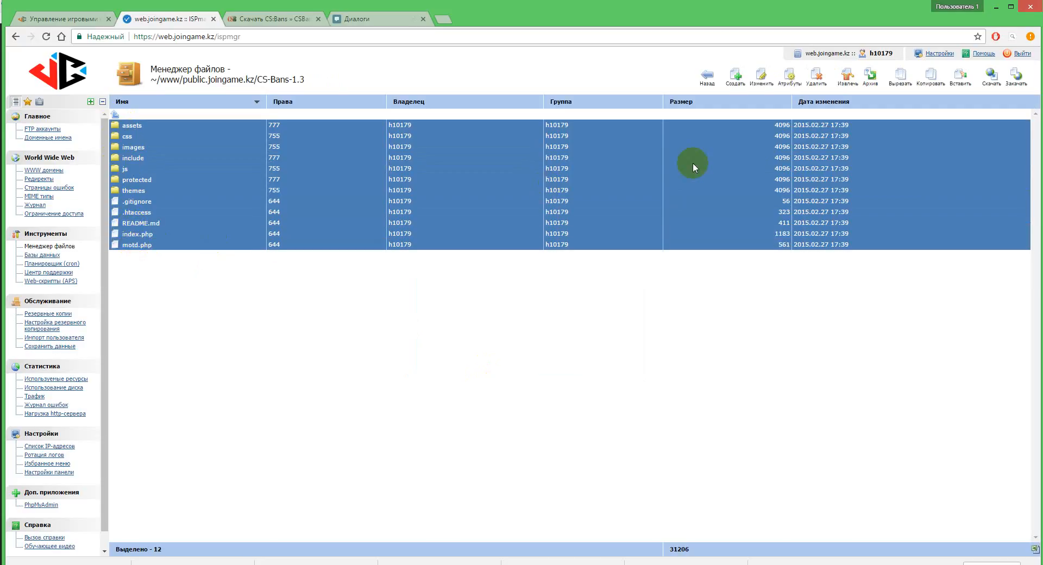
pyautogui.click(897, 85)
pyautogui.click(115, 115)
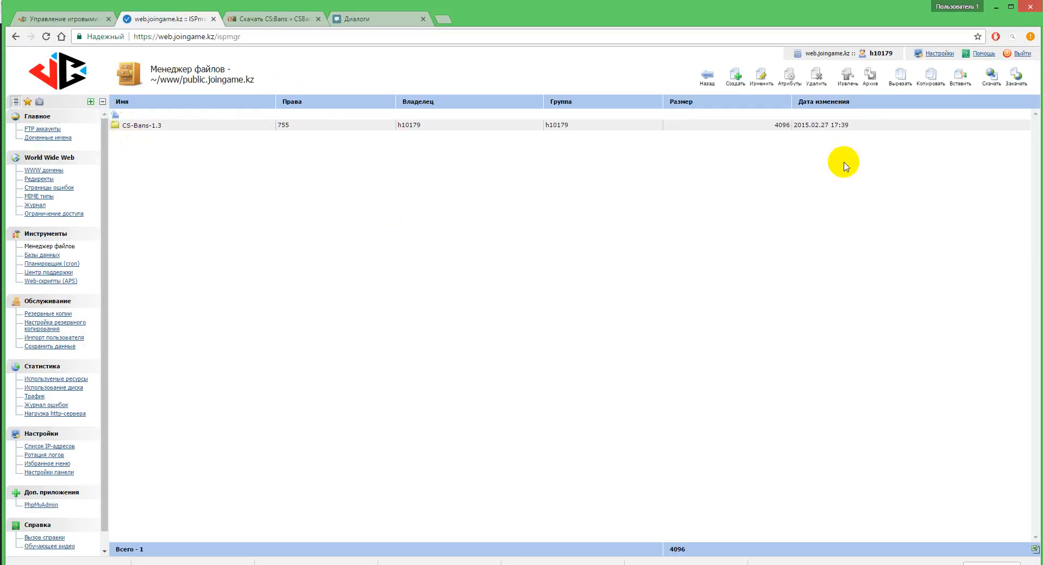
pyautogui.click(961, 76)
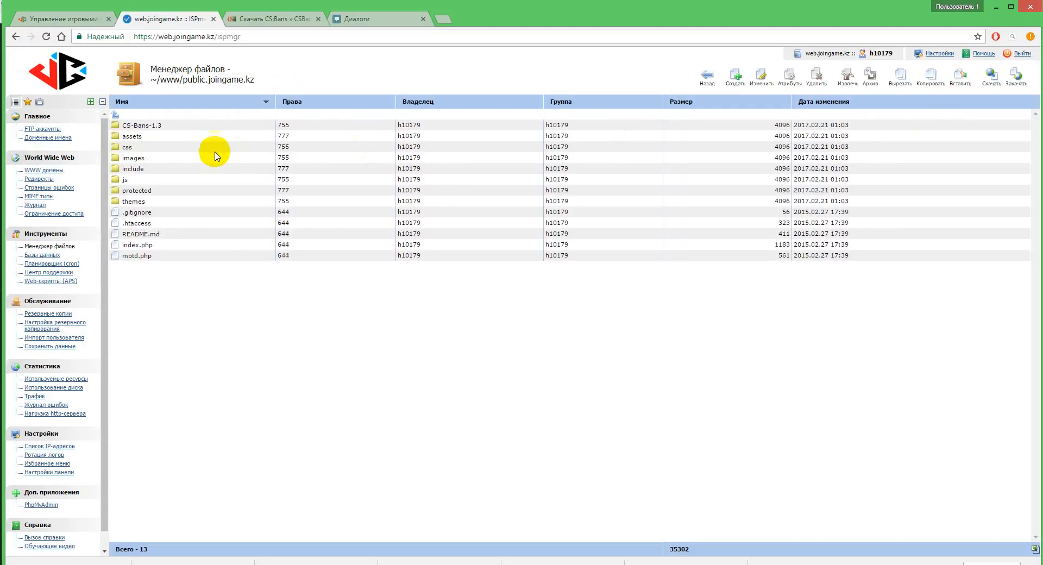
# Step: Delete the emptied CS-Bans-1.3 folder from public.joingame.kz
pyautogui.click(137, 126)
pyautogui.click(816, 75)
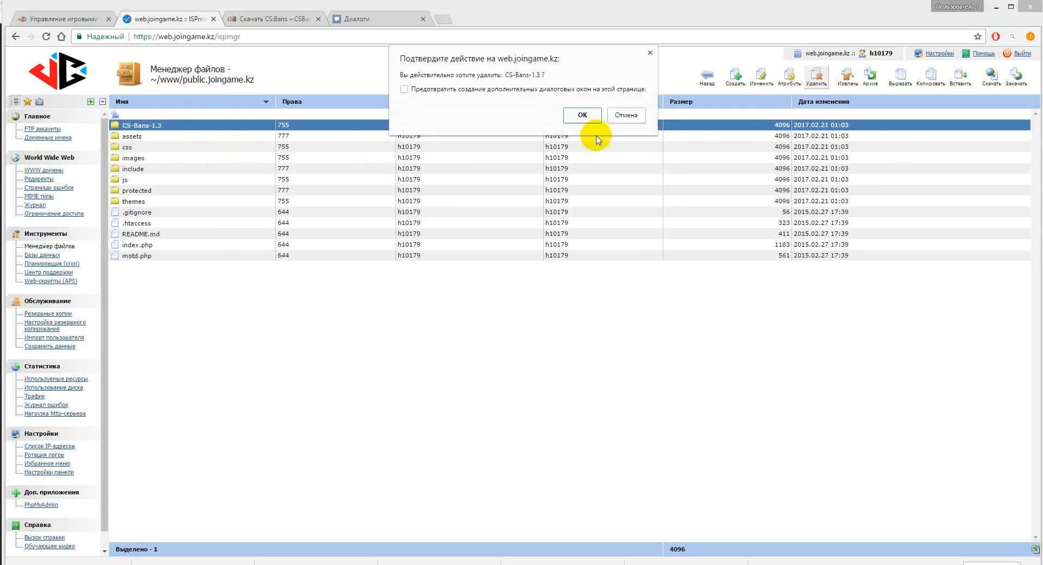
pyautogui.click(583, 115)
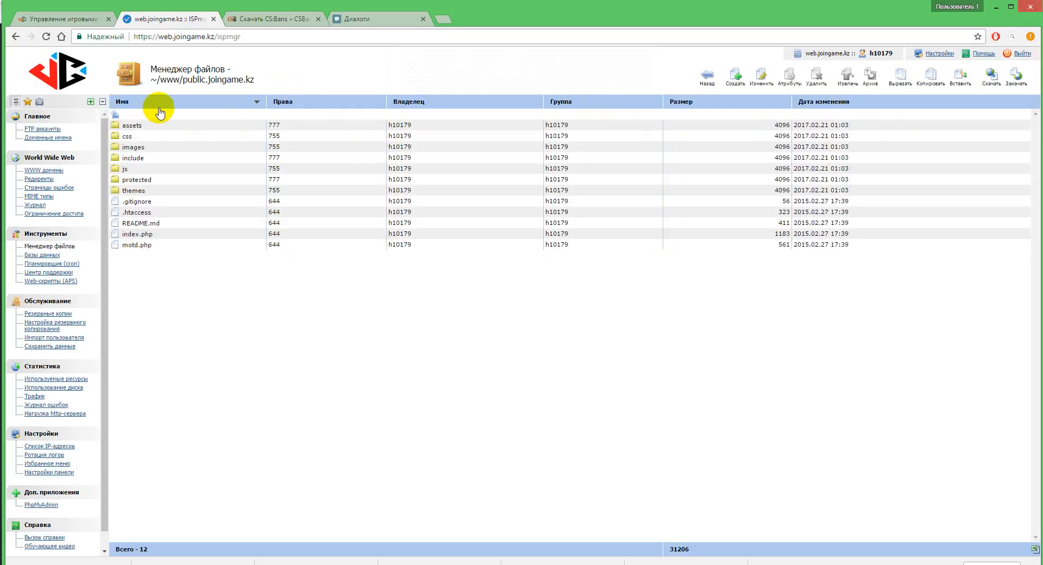
# Step: Open the public.joingame.kz site in a new browser tab and return to the ISPmanager tab
pyautogui.moveTo(256, 81); pyautogui.dragTo(443, 22)
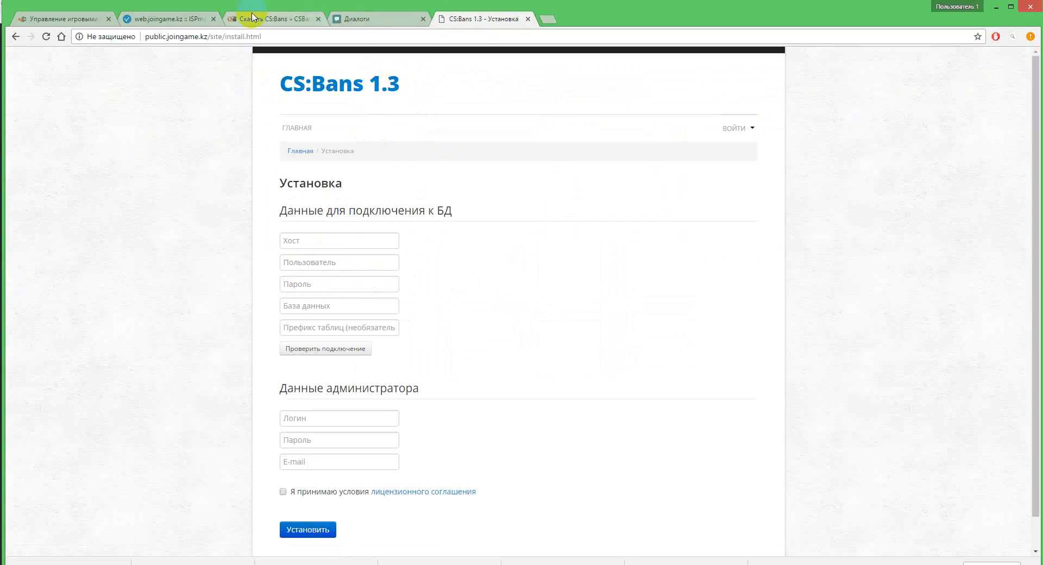
pyautogui.click(144, 19)
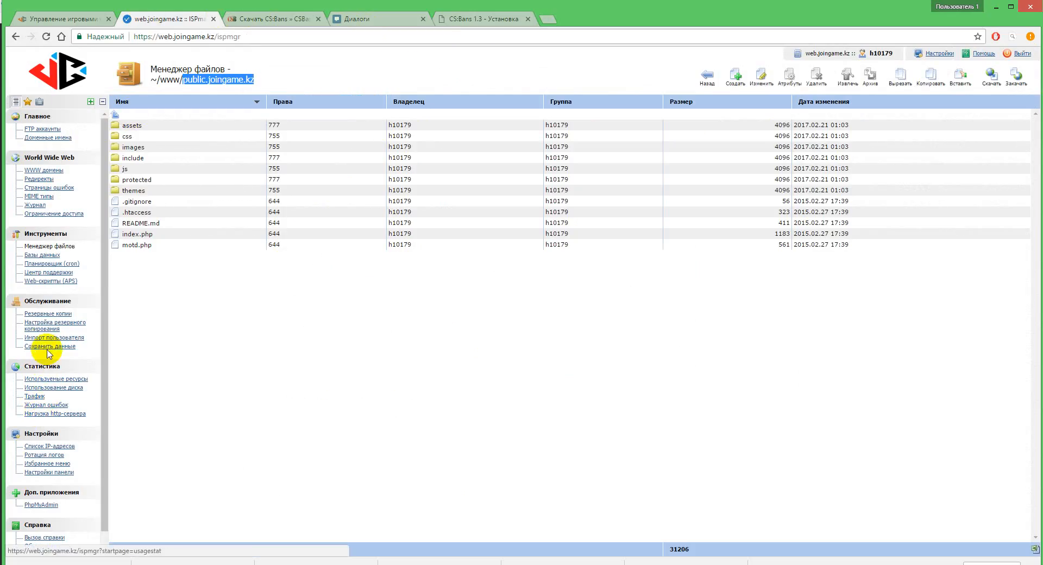
# Step: Start a new database in the databases section, naming it aseke and entering aseke as its new user
pyautogui.click(45, 255)
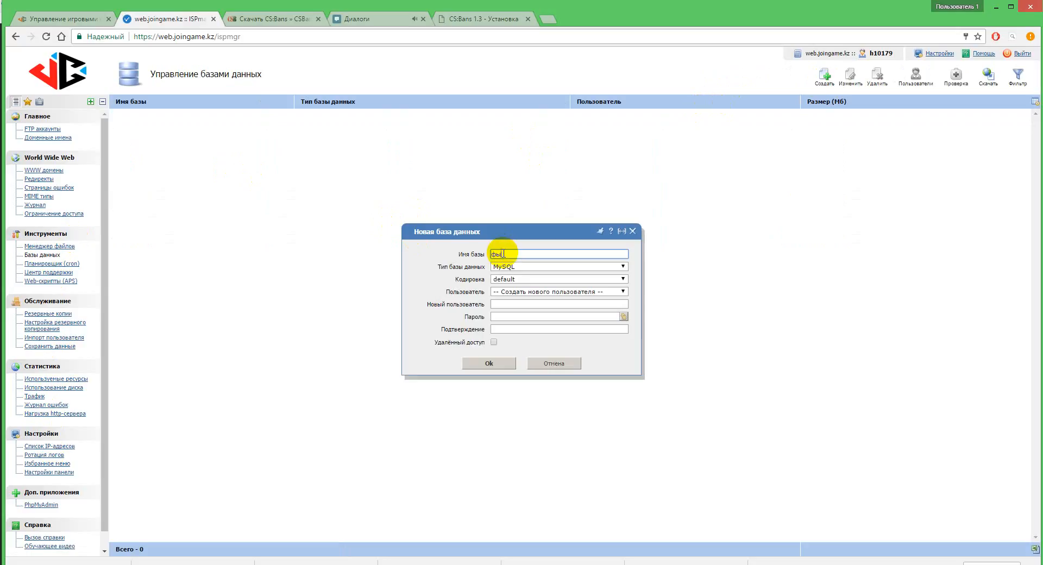
pyautogui.write('ase')
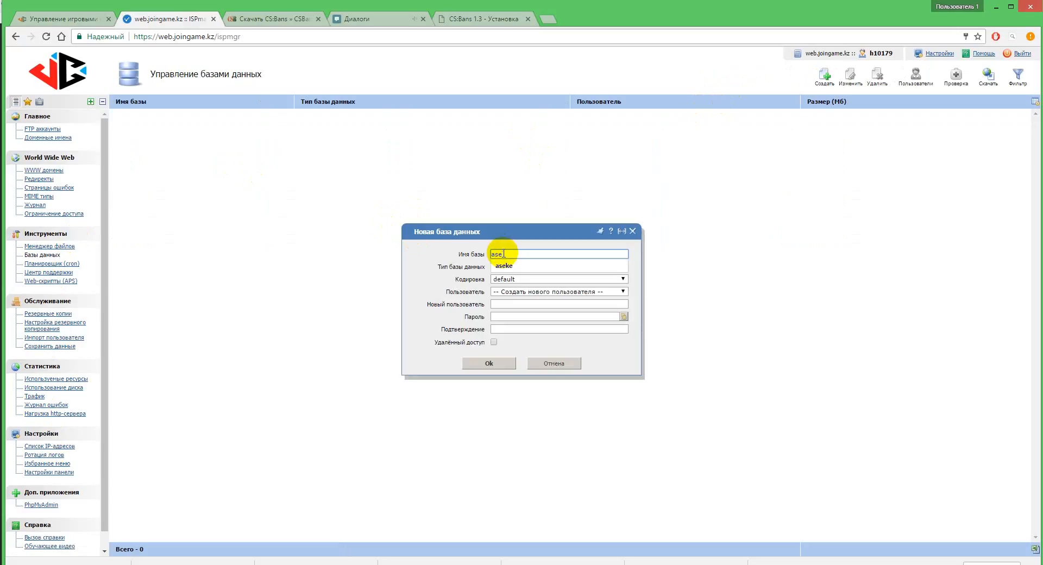
pyautogui.write('ke')
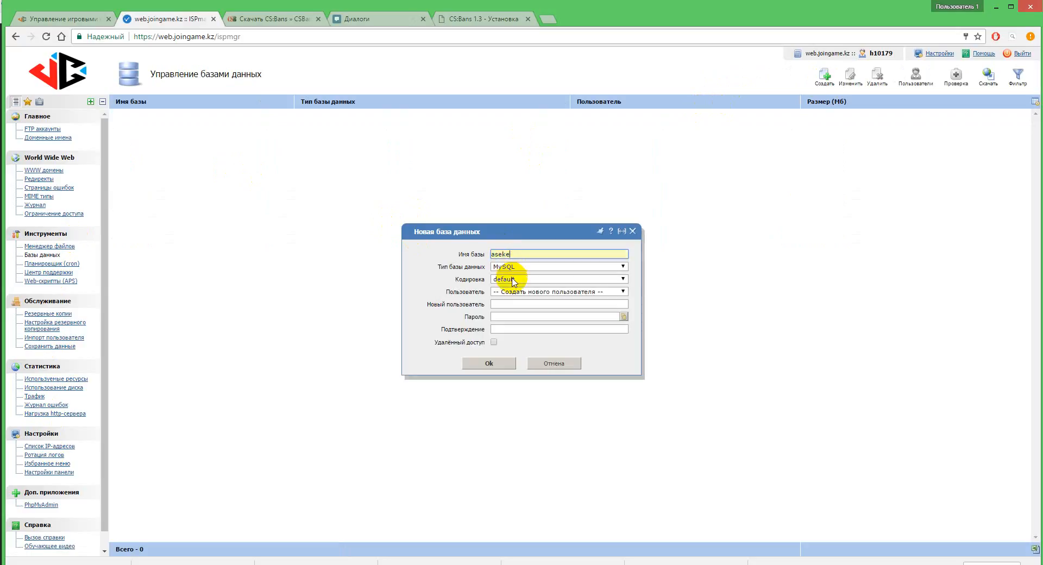
pyautogui.click(502, 303)
pyautogui.write('ase')
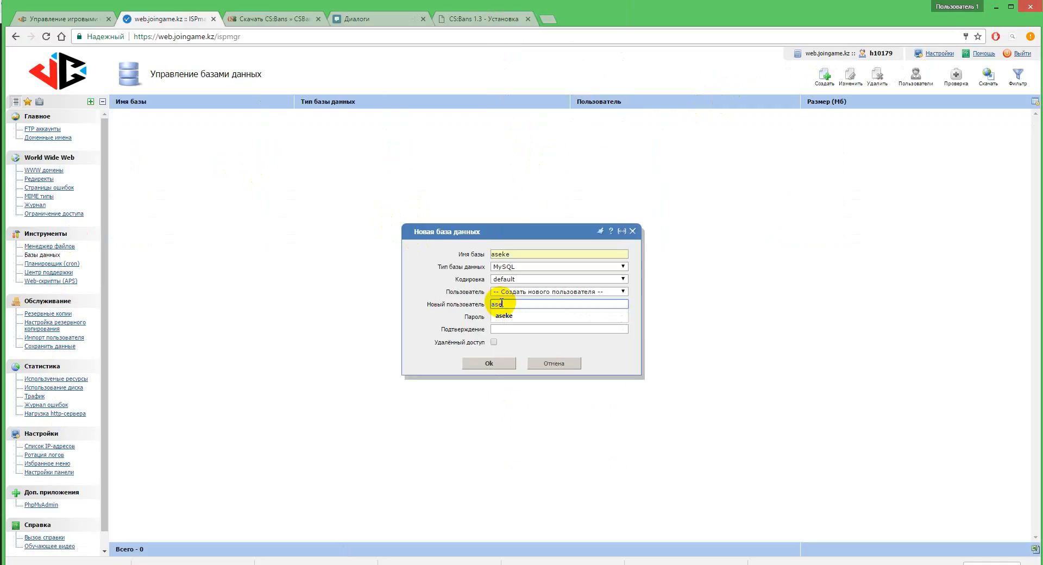
pyautogui.press('BackSpace')
pyautogui.write('ke')
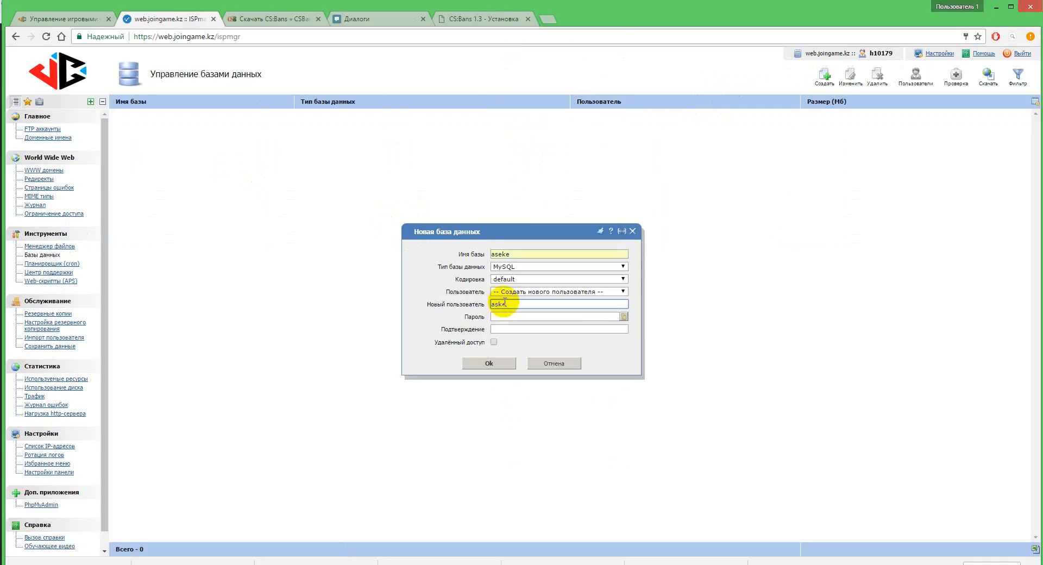
pyautogui.press('BackSpace')
pyautogui.press('BackSpace')
pyautogui.write('eke')
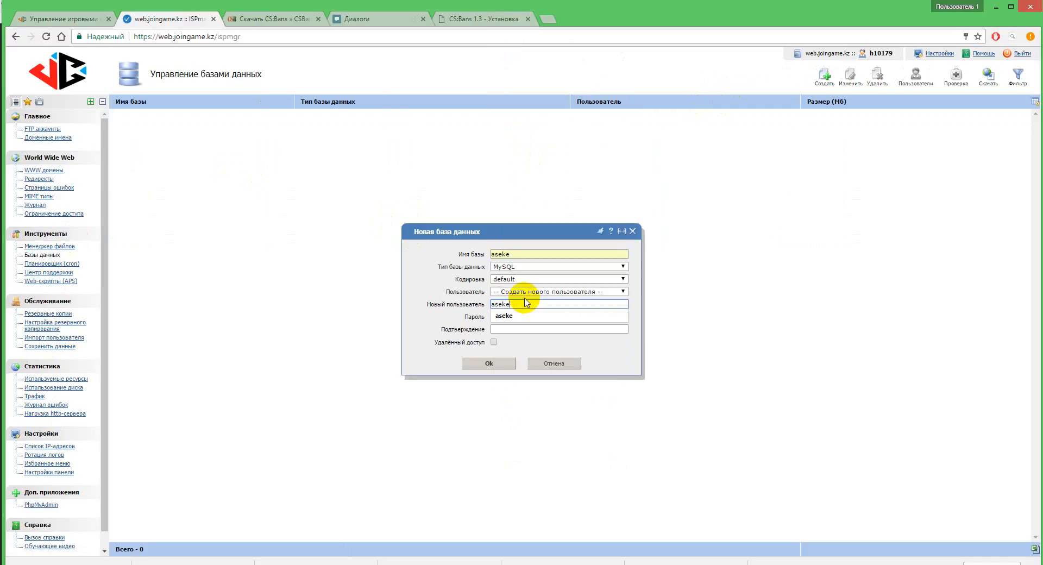
# Step: Set the encoding of the new database to utf8
pyautogui.click(516, 279)
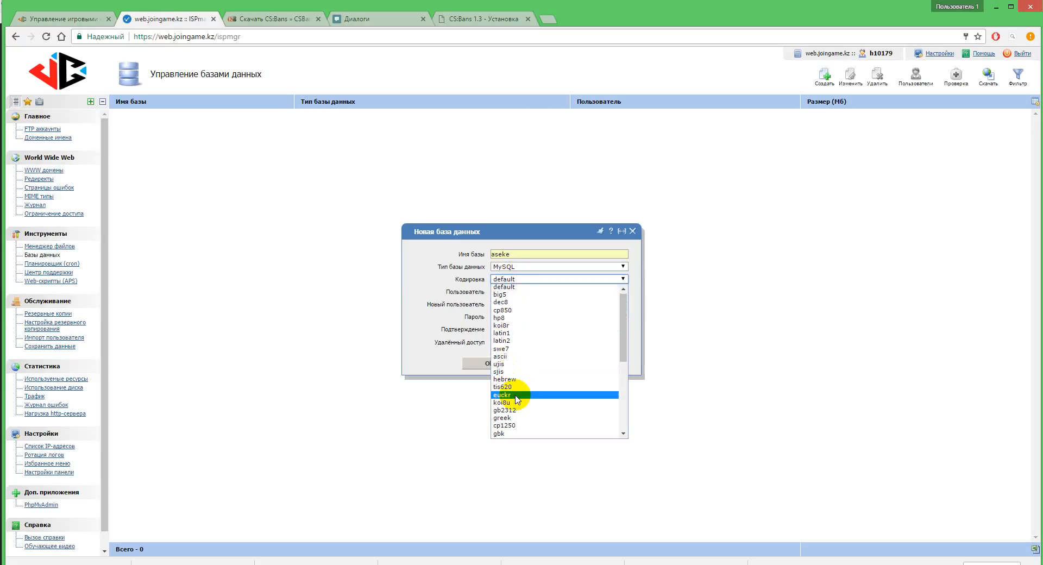
pyautogui.click(513, 311)
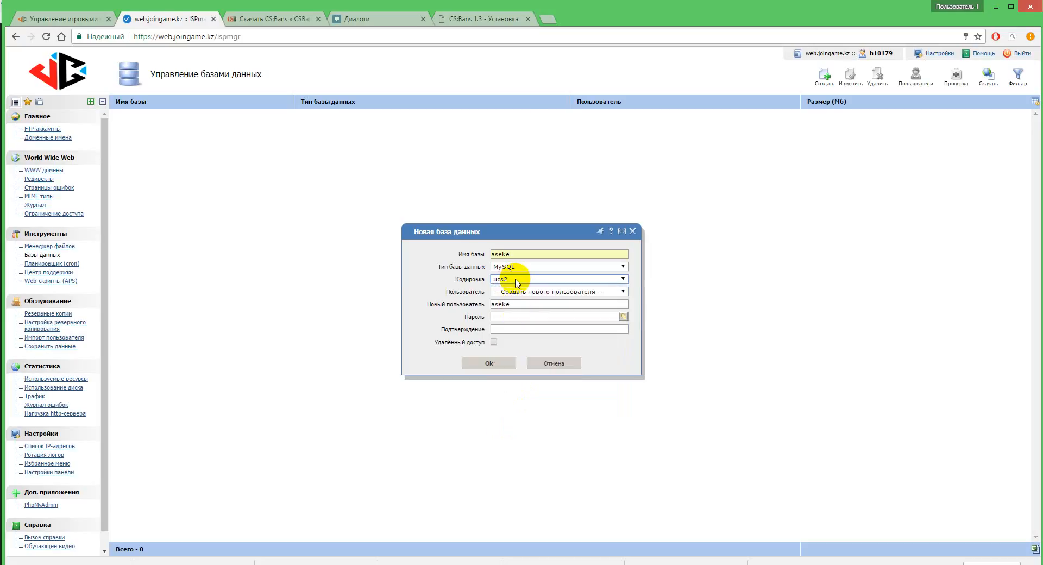
pyautogui.click(515, 278)
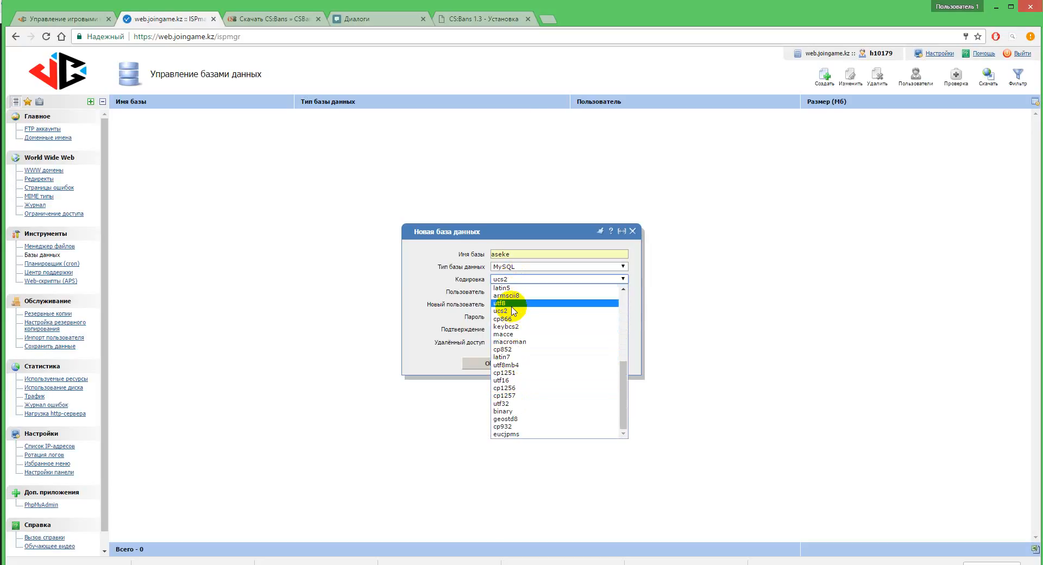
pyautogui.click(515, 303)
# Step: Enter and confirm the password for the new database user, allow remote access, and submit the database form
pyautogui.click(505, 319)
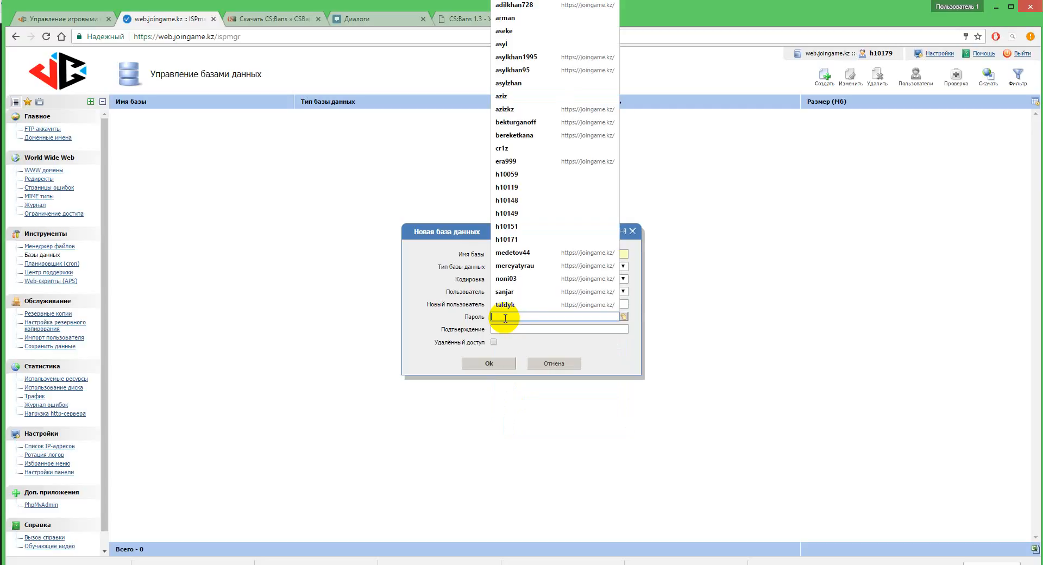
pyautogui.write('a')
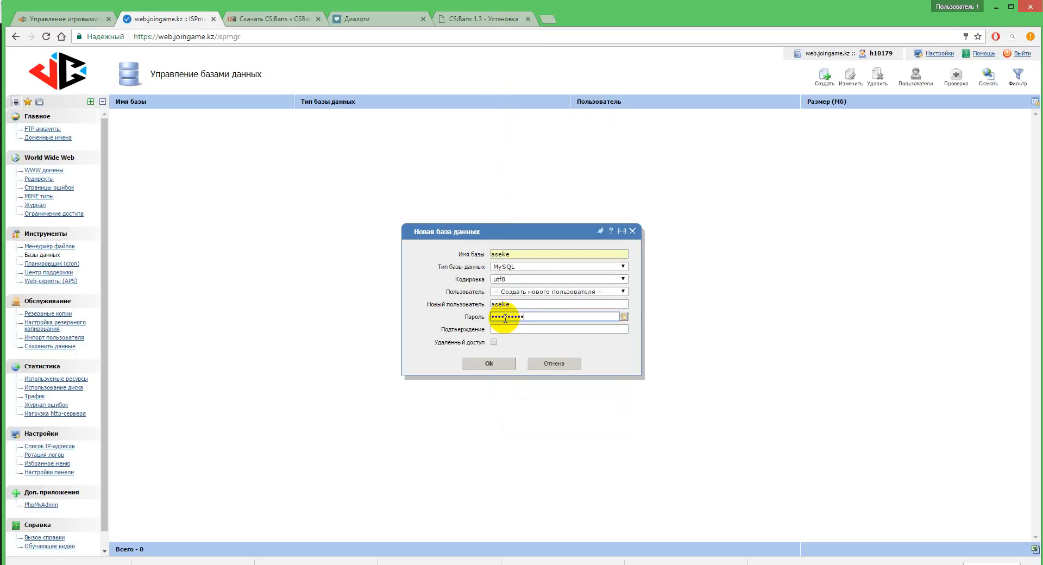
pyautogui.click(505, 329)
pyautogui.write('••')
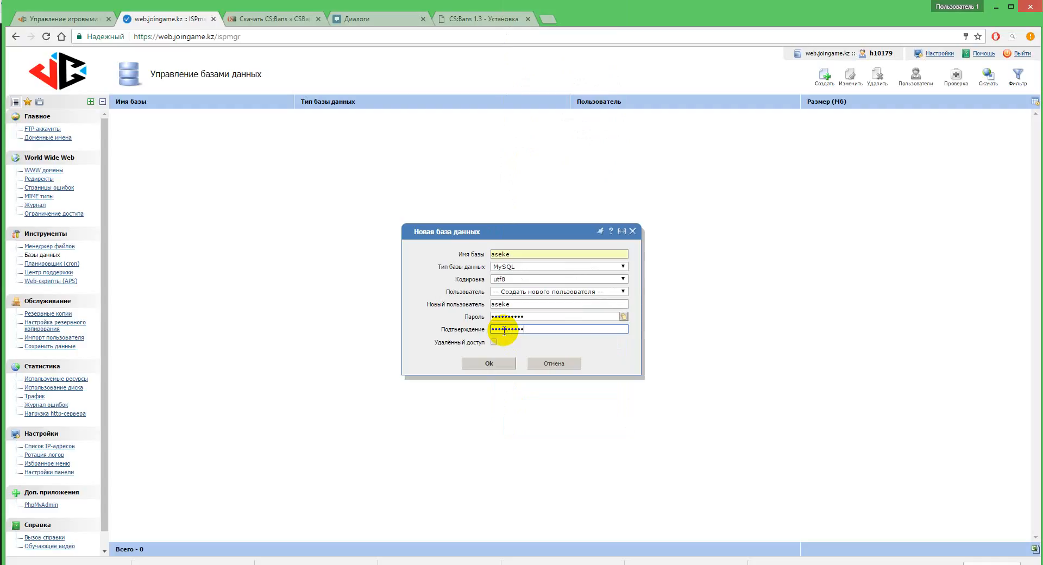
pyautogui.click(494, 342)
pyautogui.click(489, 363)
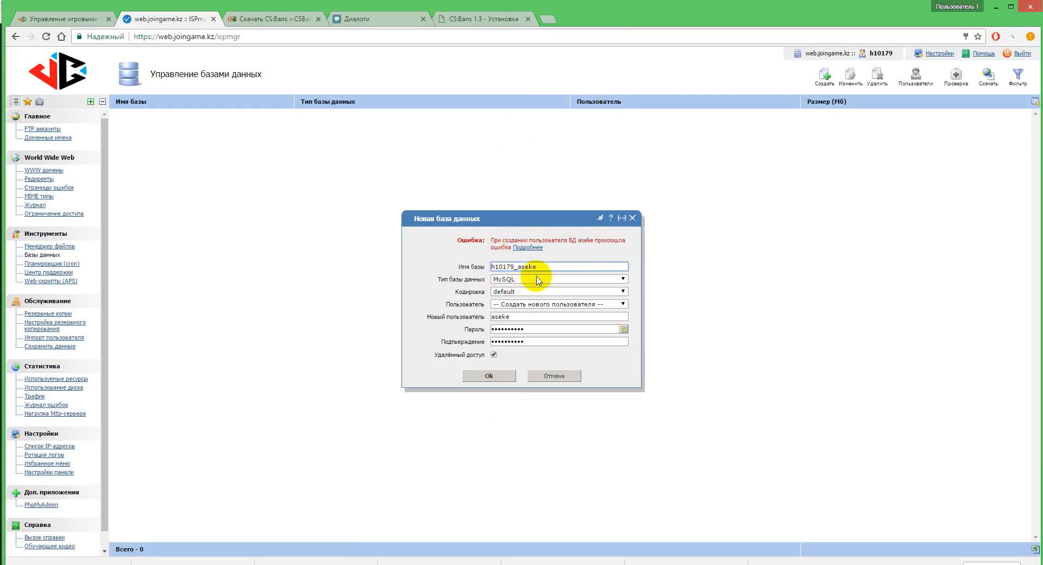
# Step: Change both the database name and the new user name to asyl
pyautogui.moveTo(519, 267); pyautogui.dragTo(495, 268)
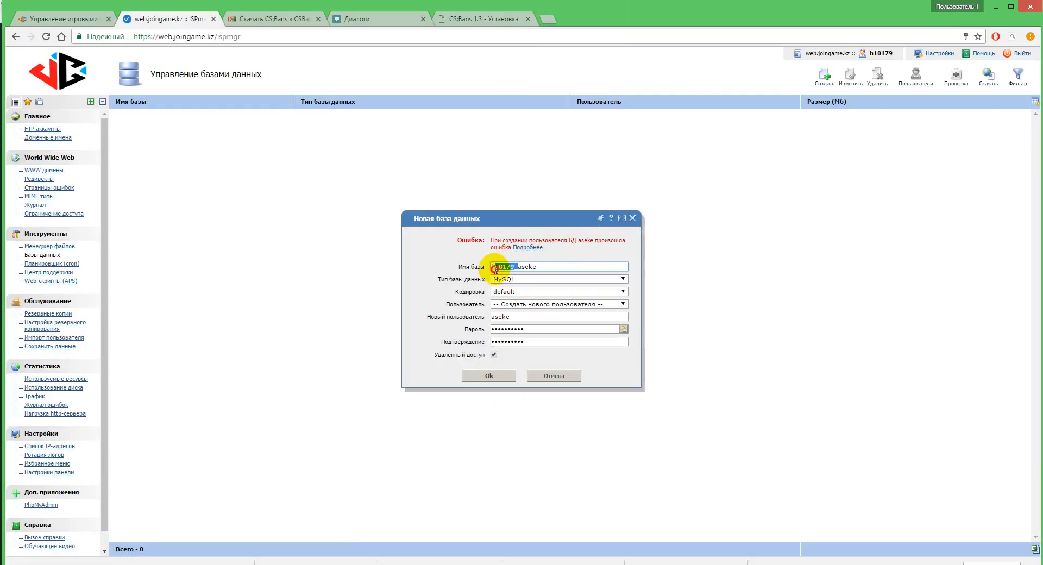
pyautogui.press('BackSpace')
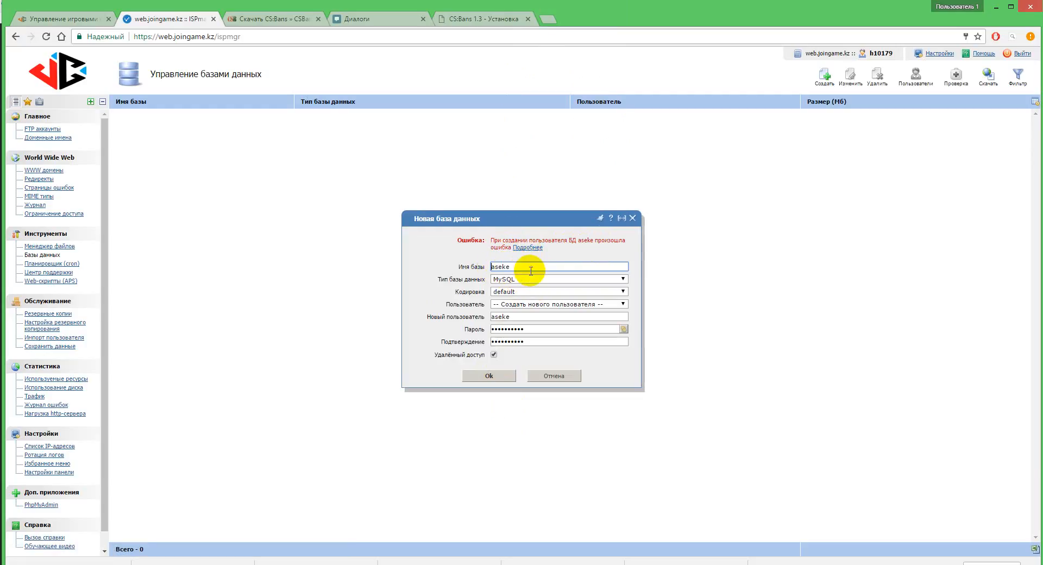
pyautogui.doubleClick(515, 267)
pyautogui.write('asyl')
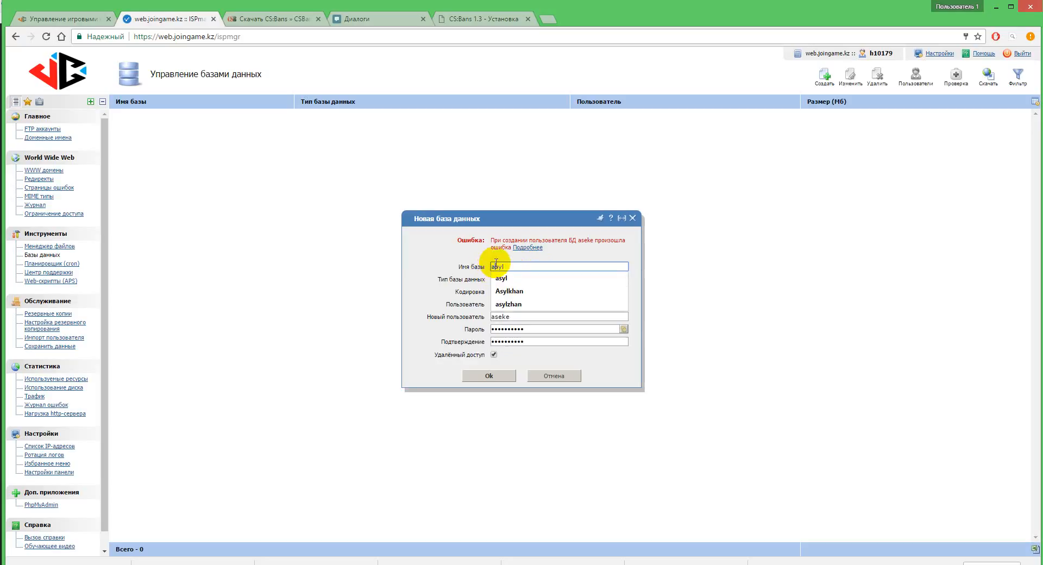
pyautogui.click(531, 265)
pyautogui.click(613, 260)
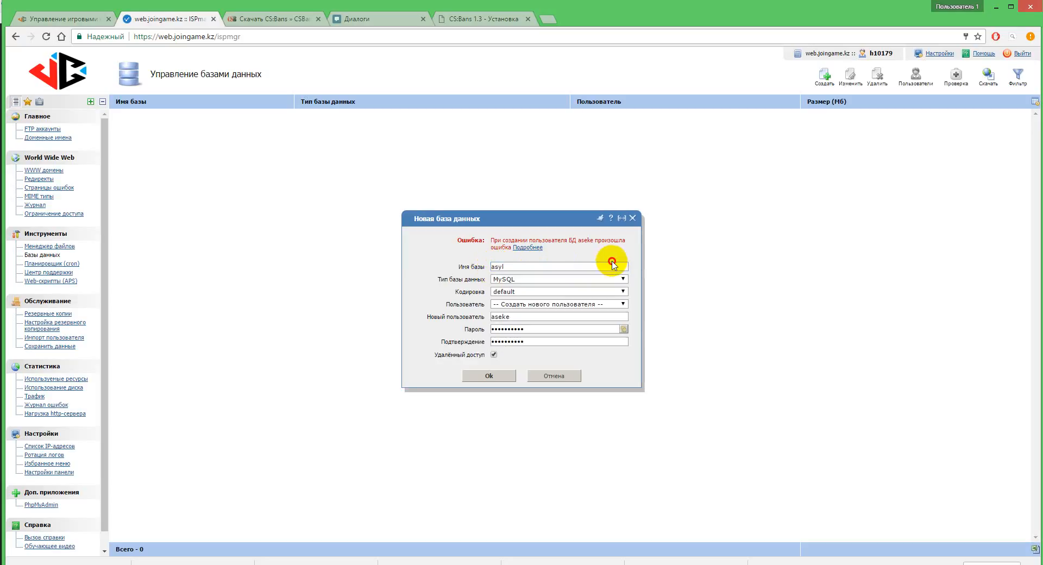
pyautogui.doubleClick(524, 320)
pyautogui.write('asyl')
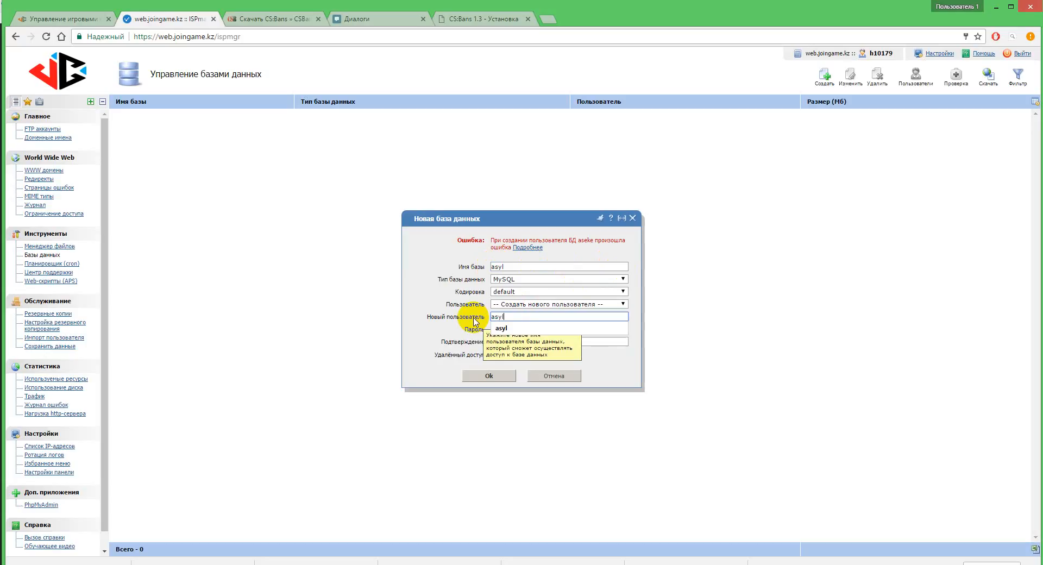
# Step: Set the encoding to utf8 and create the asyl database
pyautogui.click(521, 292)
pyautogui.scroll(-3, 511, 380)
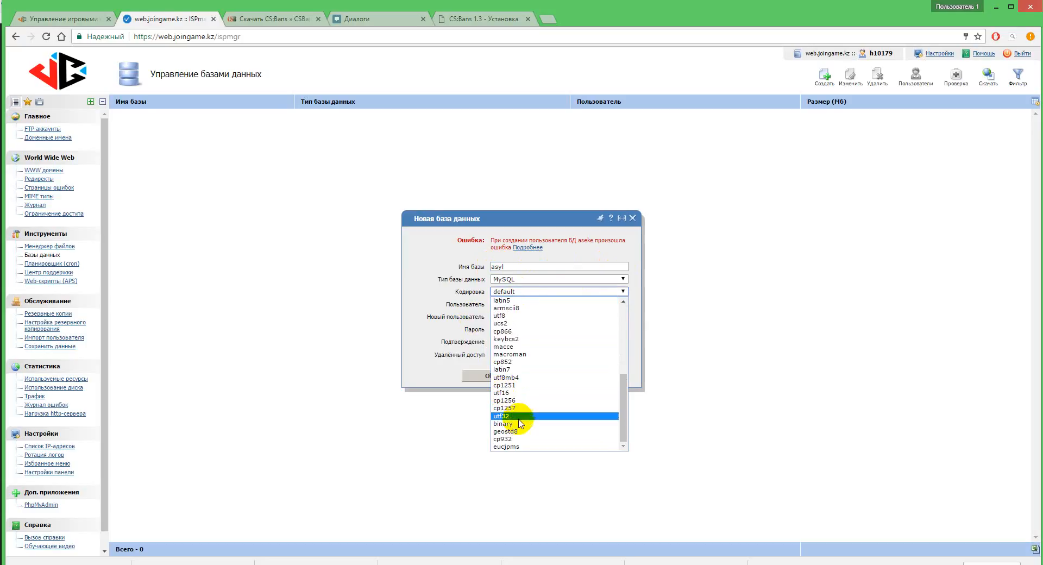
pyautogui.click(516, 316)
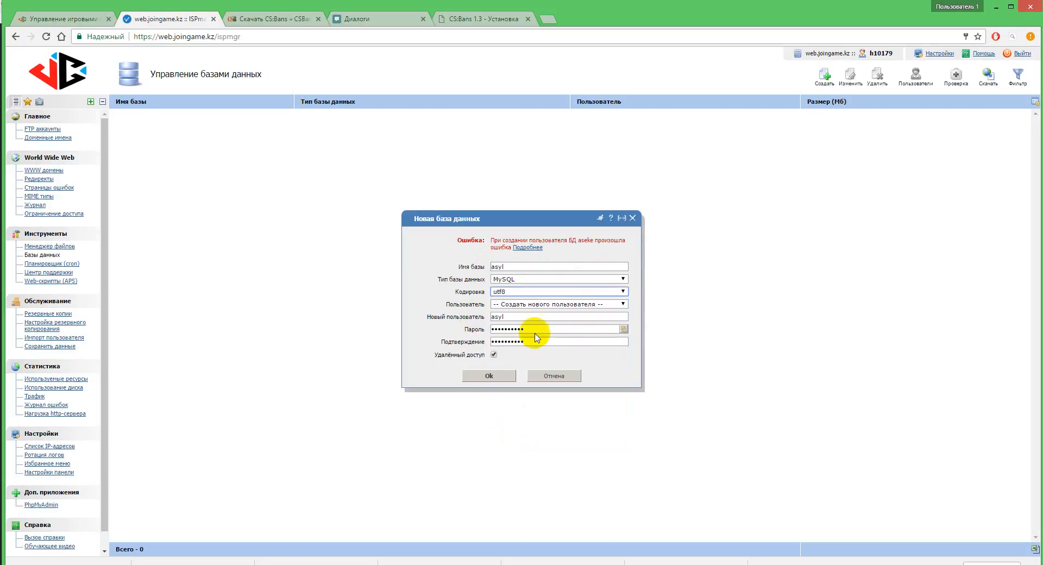
pyautogui.click(488, 376)
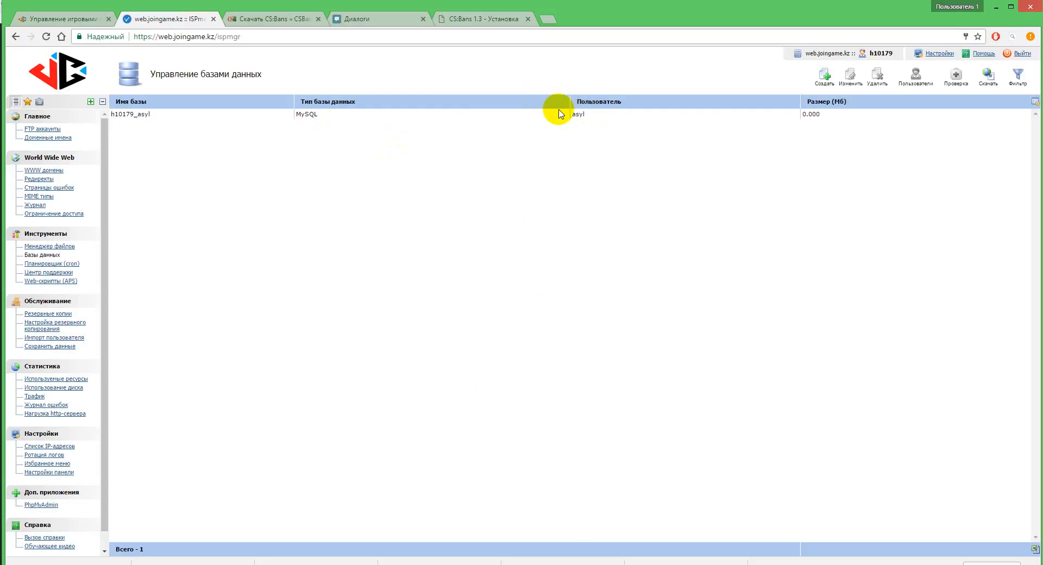
# Step: Copy the IP address 95.56.230.221 from the WWW domains list into the CS:Bans installer as the database host
pyautogui.click(47, 172)
pyautogui.moveTo(432, 149); pyautogui.dragTo(379, 152)
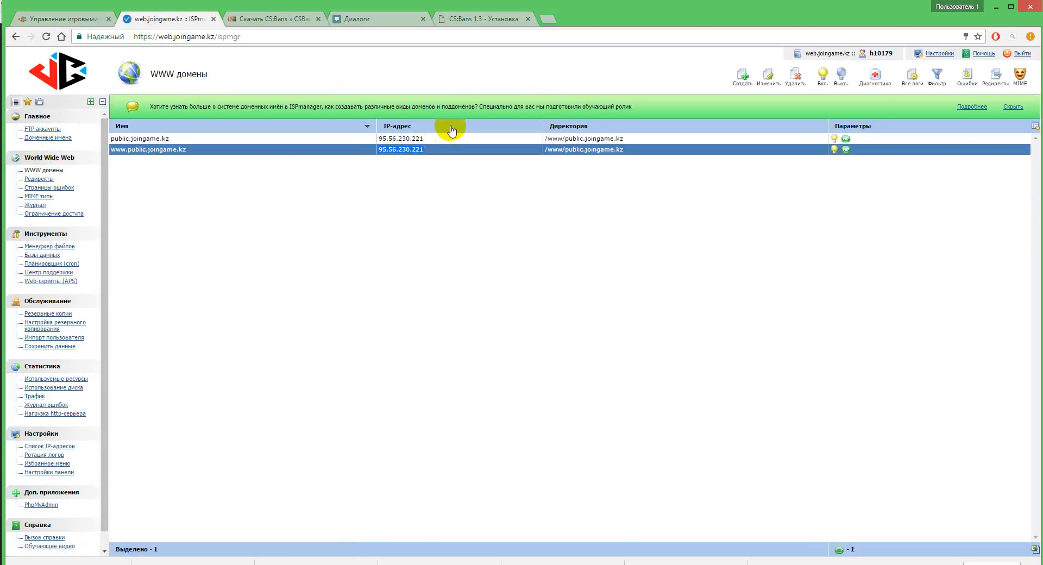
pyautogui.click(461, 18)
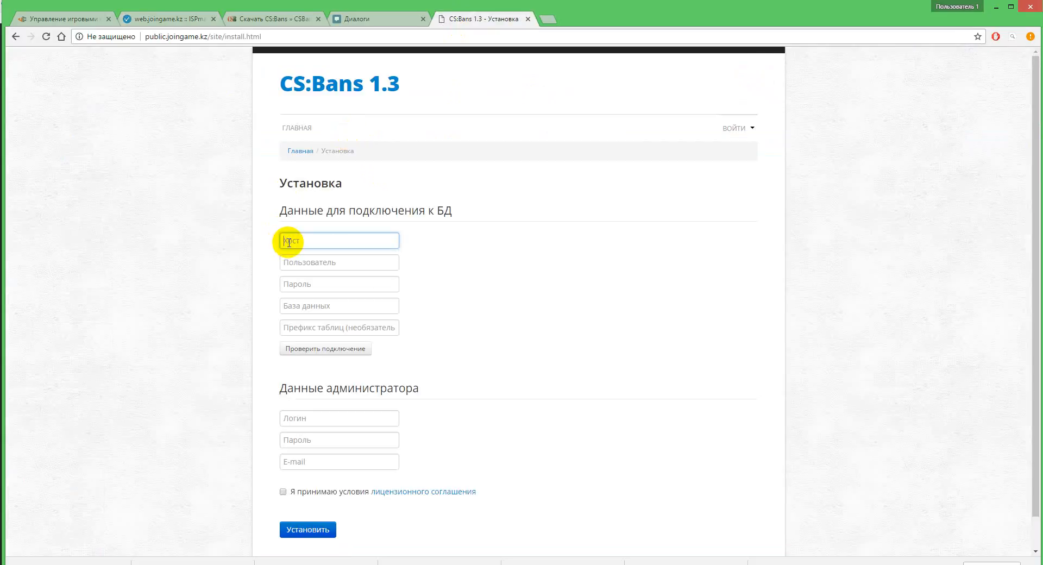
pyautogui.write('95.56.230.221')
# Step: Try to copy the database user name from the ISPmanager database list into the installer's user field
pyautogui.click(170, 20)
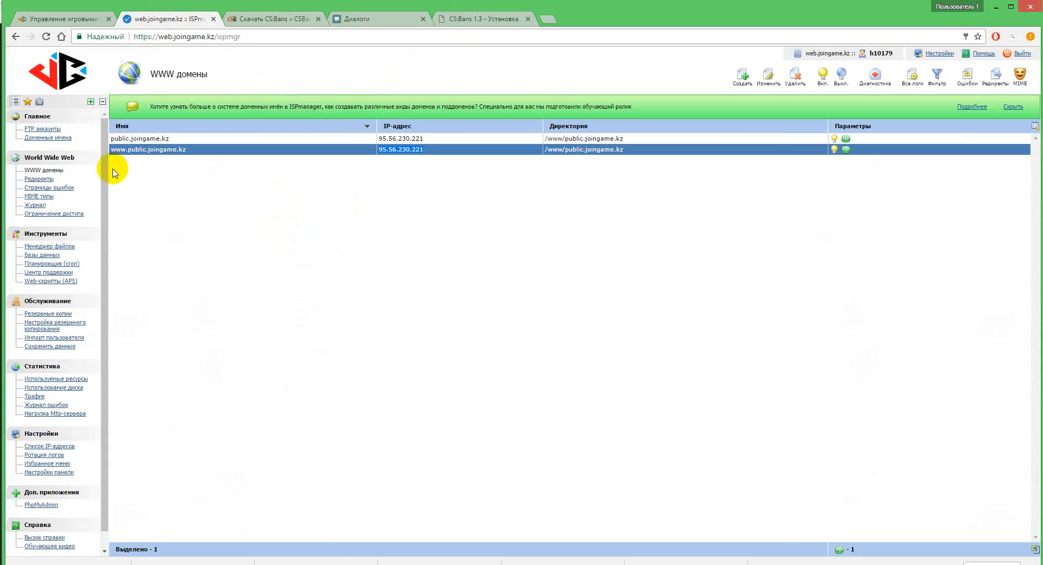
pyautogui.click(43, 255)
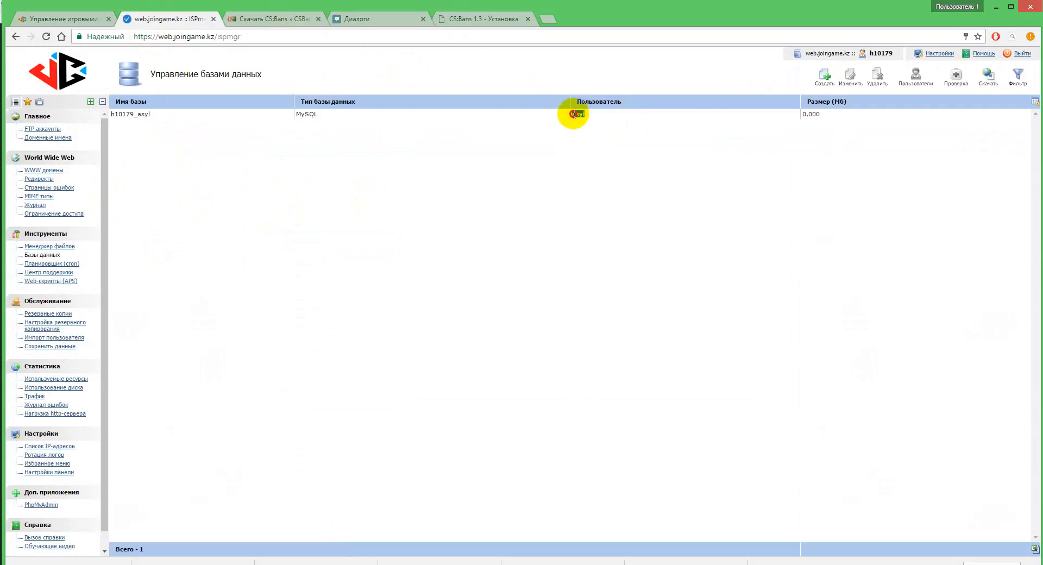
pyautogui.click(575, 114)
pyautogui.click(479, 20)
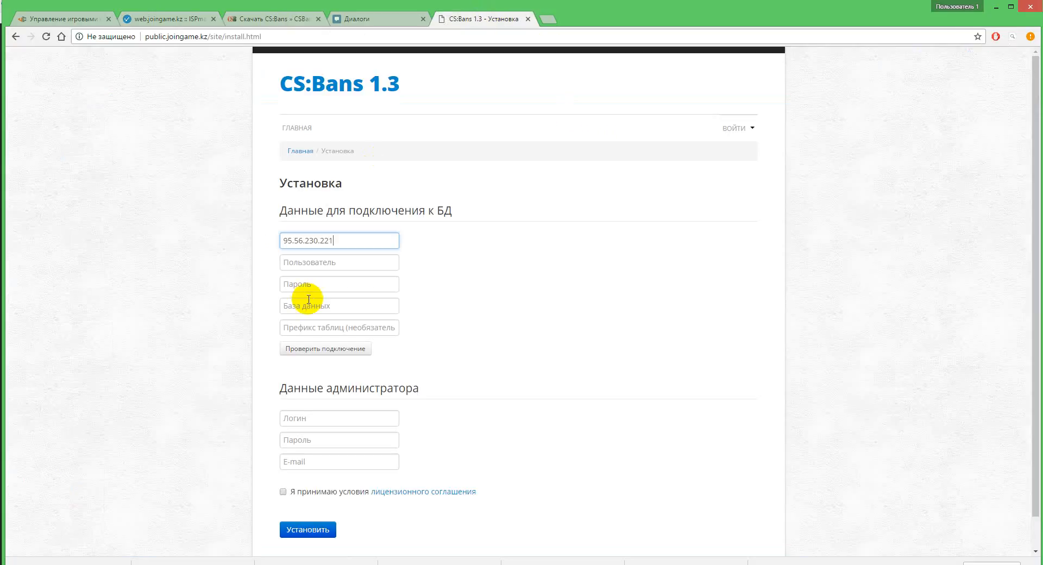
pyautogui.click(312, 264)
pyautogui.write('95.56.230.221')
pyautogui.click(301, 283)
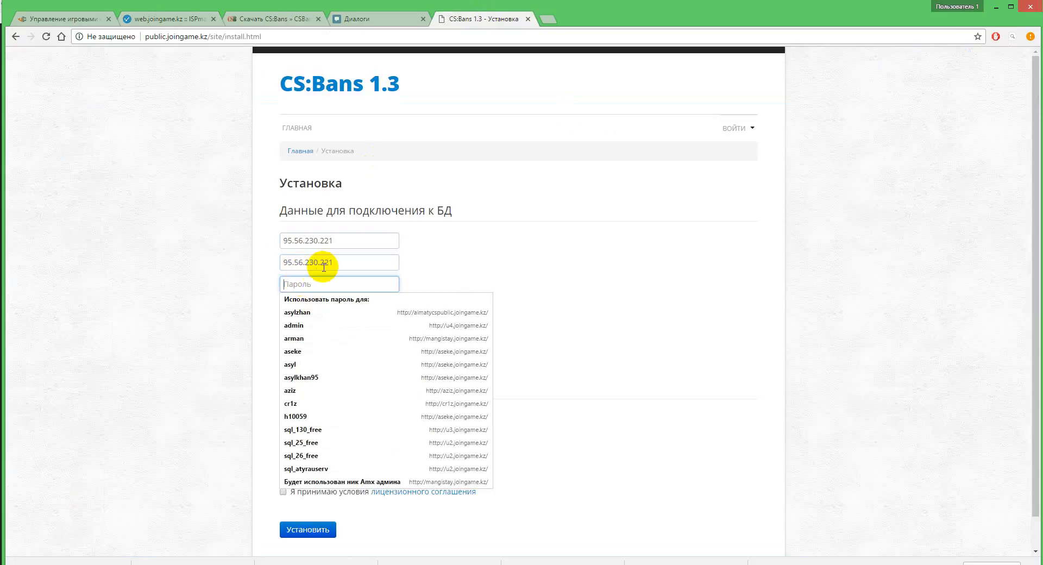
# Step: Replace the installer's database user with asyl and enter the database password
pyautogui.click(182, 19)
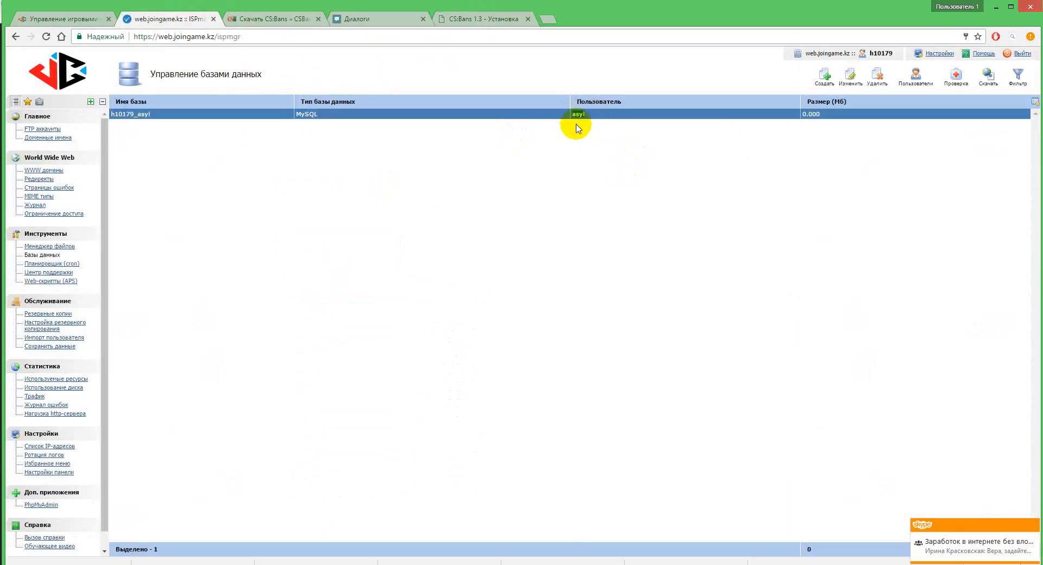
pyautogui.click(450, 20)
pyautogui.moveTo(334, 263); pyautogui.dragTo(272, 263)
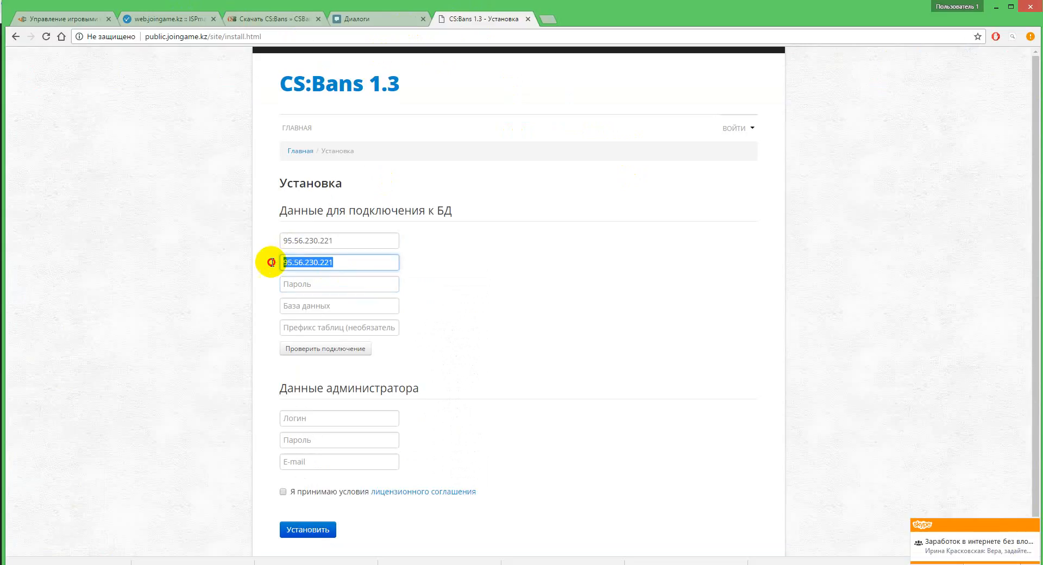
pyautogui.write('asyl')
pyautogui.click(296, 283)
pyautogui.write('••')
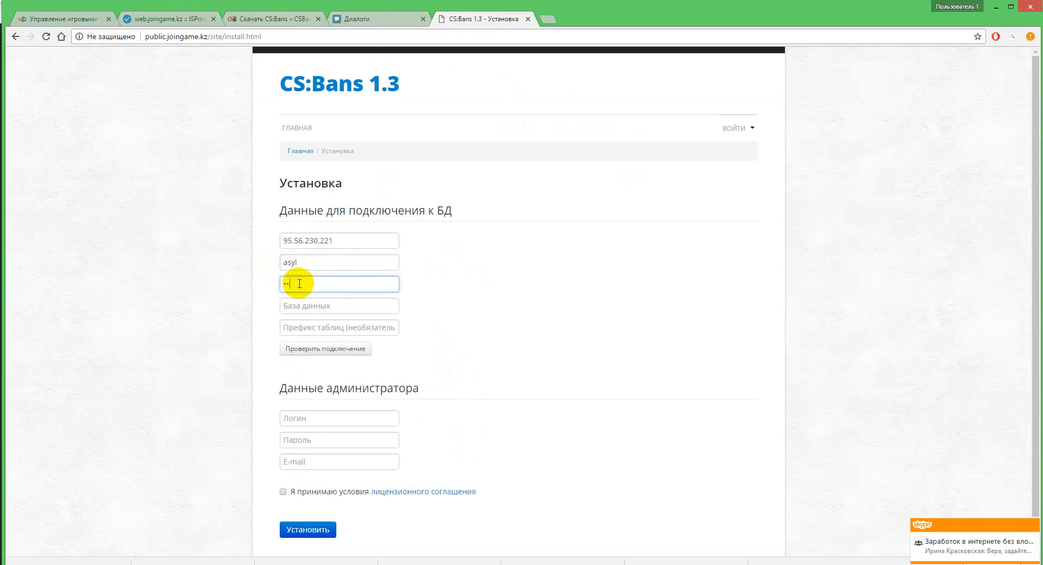
pyautogui.write('•••')
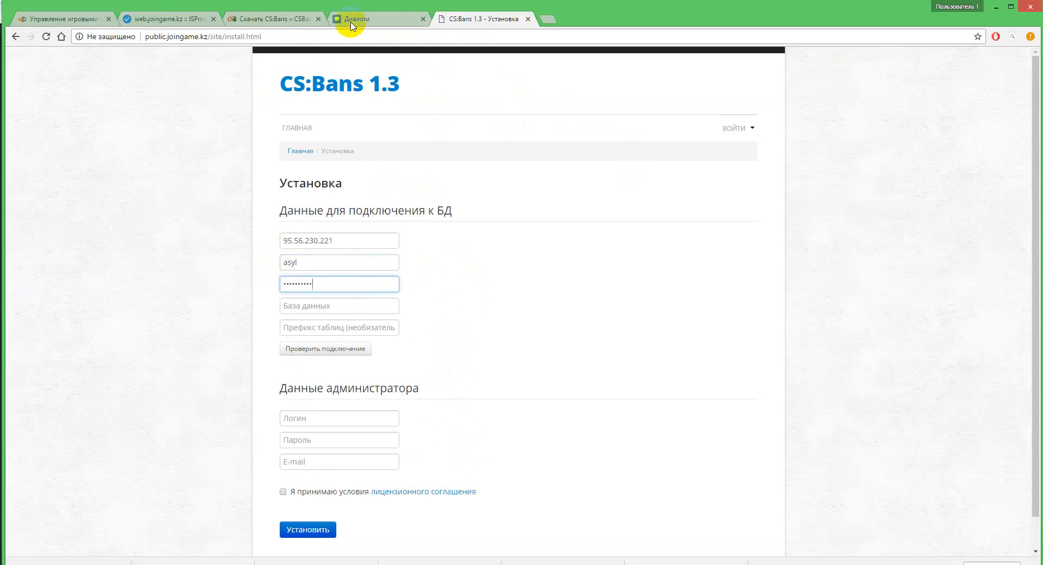
# Step: Copy the asyl database's full name from ISPmanager into the installer's database field and test the connection
pyautogui.click(173, 20)
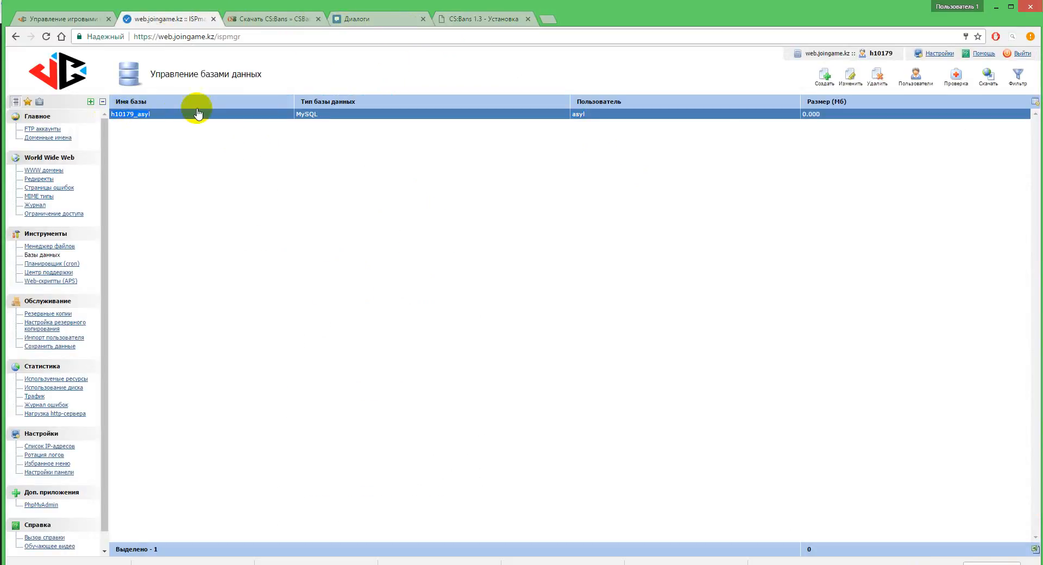
pyautogui.click(460, 19)
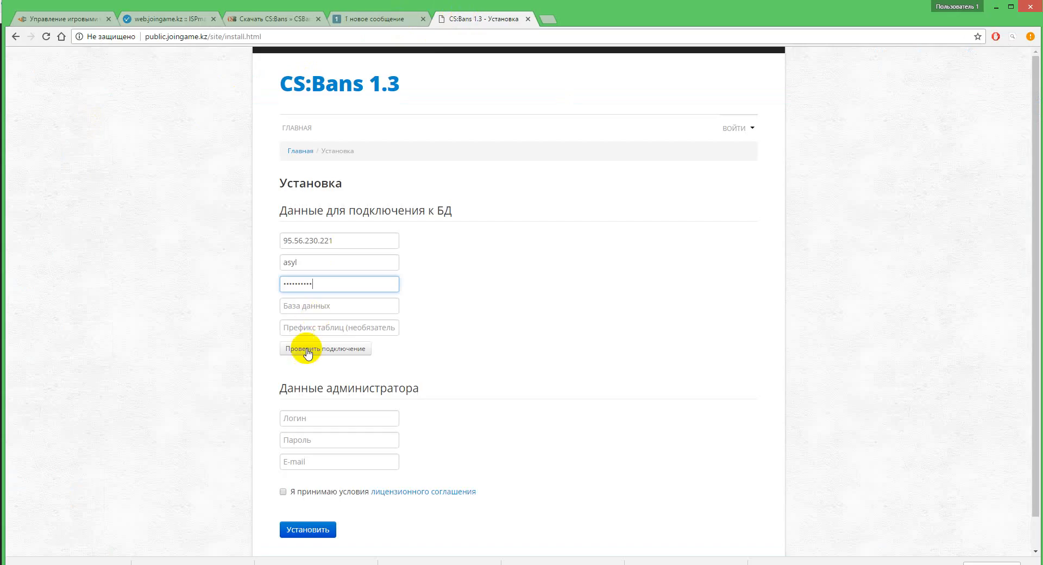
pyautogui.click(311, 305)
pyautogui.write('h10179_asyl')
pyautogui.click(341, 352)
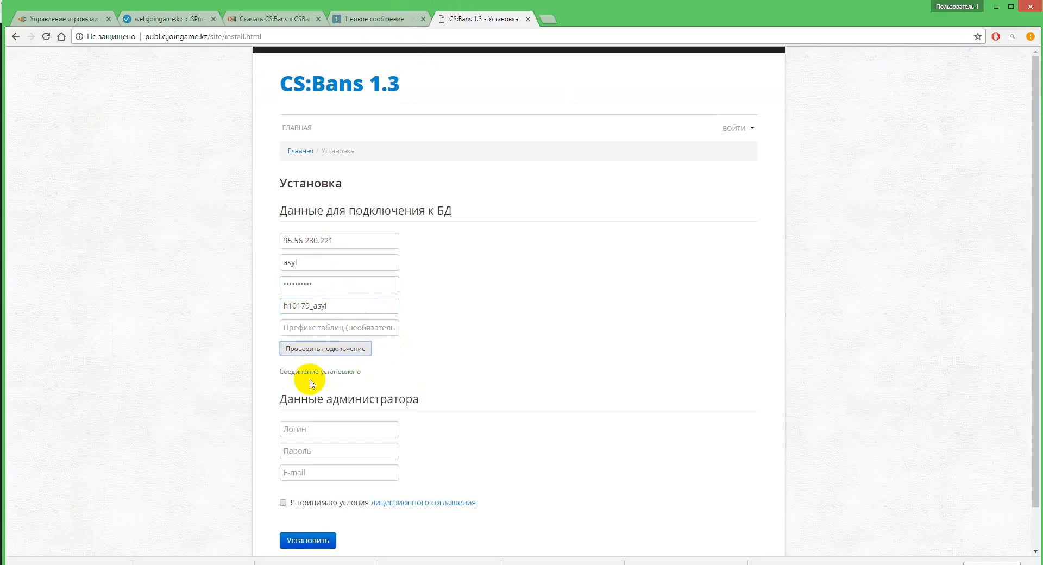
pyautogui.moveTo(283, 373); pyautogui.dragTo(352, 374)
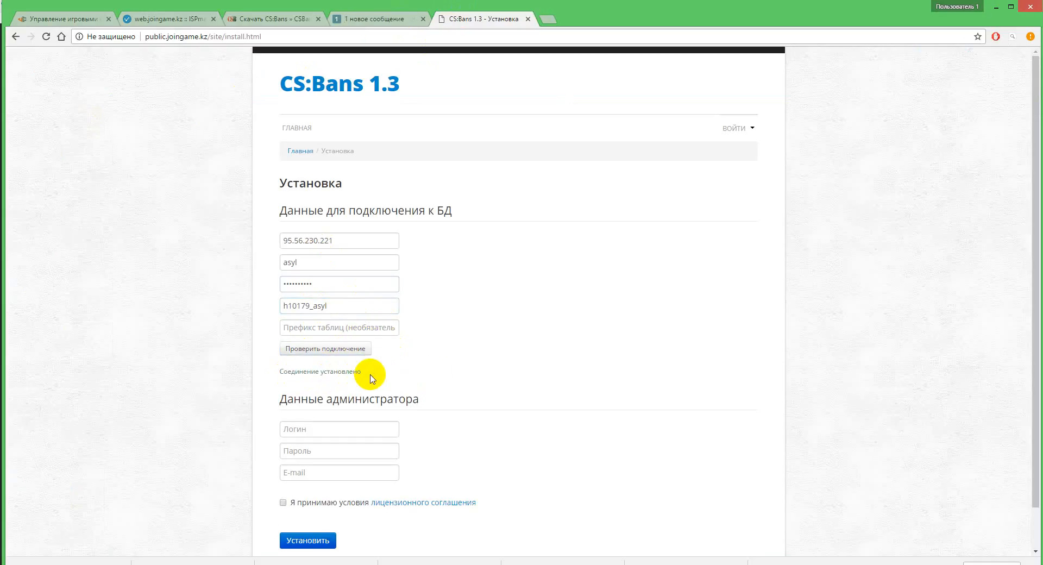
pyautogui.scroll(-1, 369, 375)
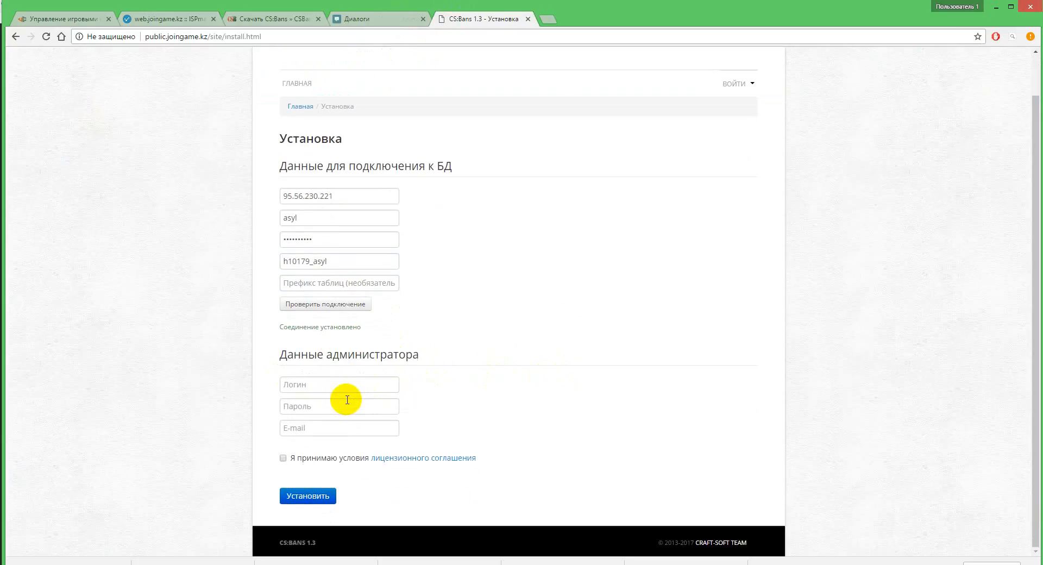
pyautogui.moveTo(564, 317); pyautogui.dragTo(431, 323)
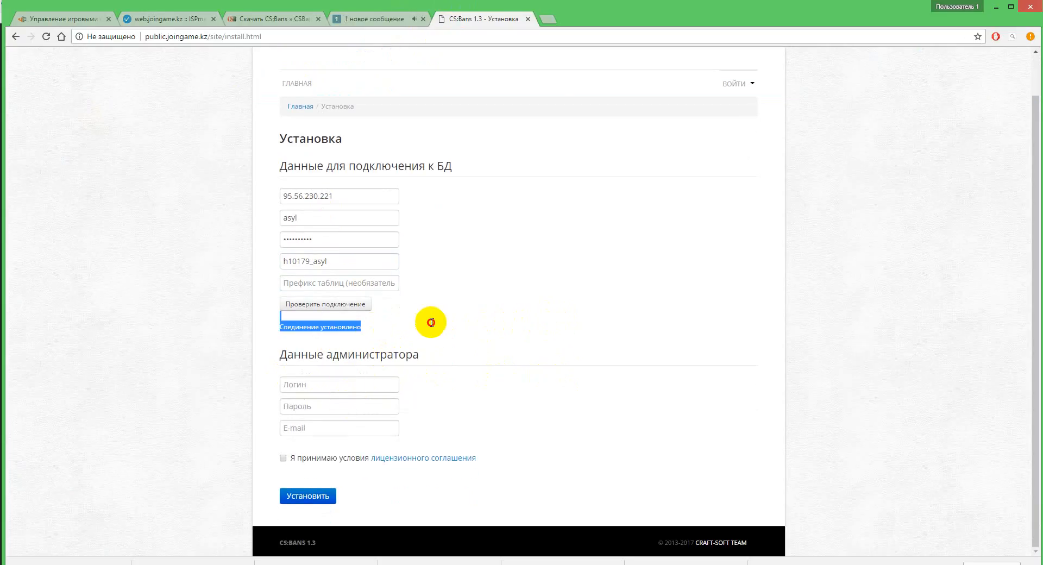
pyautogui.tripleClick(372, 332)
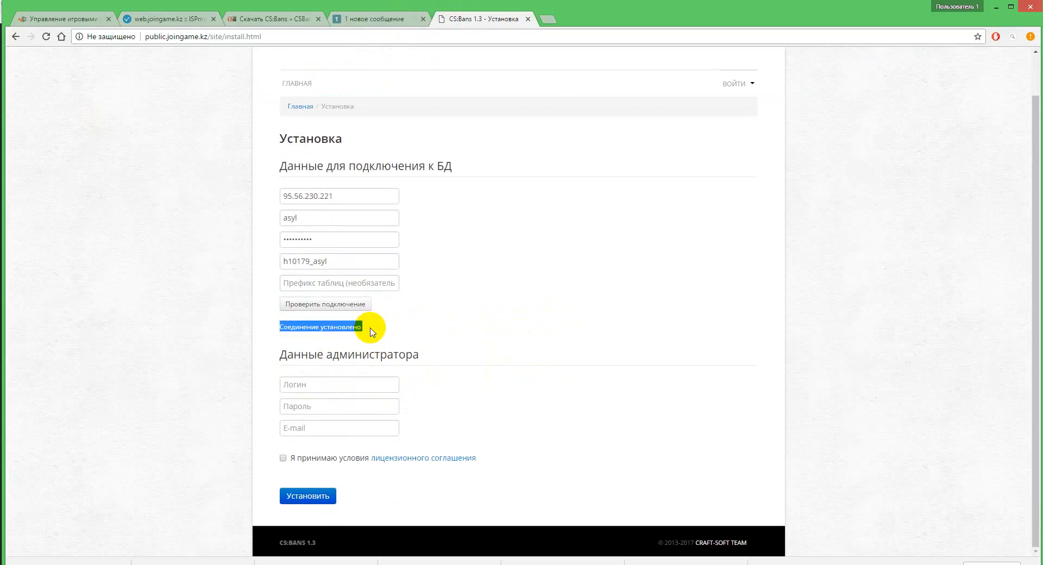
# Step: Enter Aseke as the administrator login in the CS:Bans installer
pyautogui.click(299, 385)
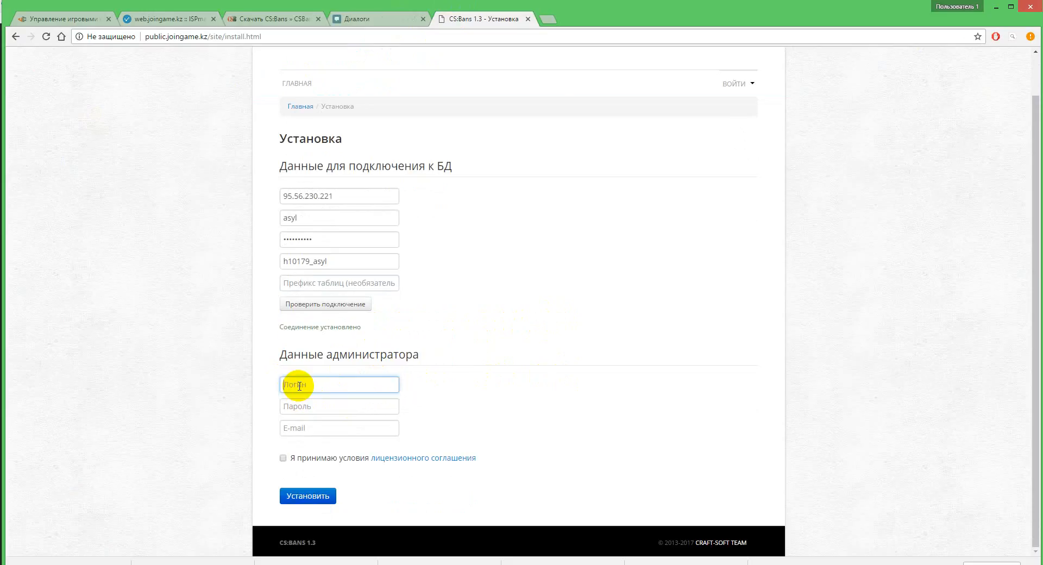
pyautogui.write('asyl')
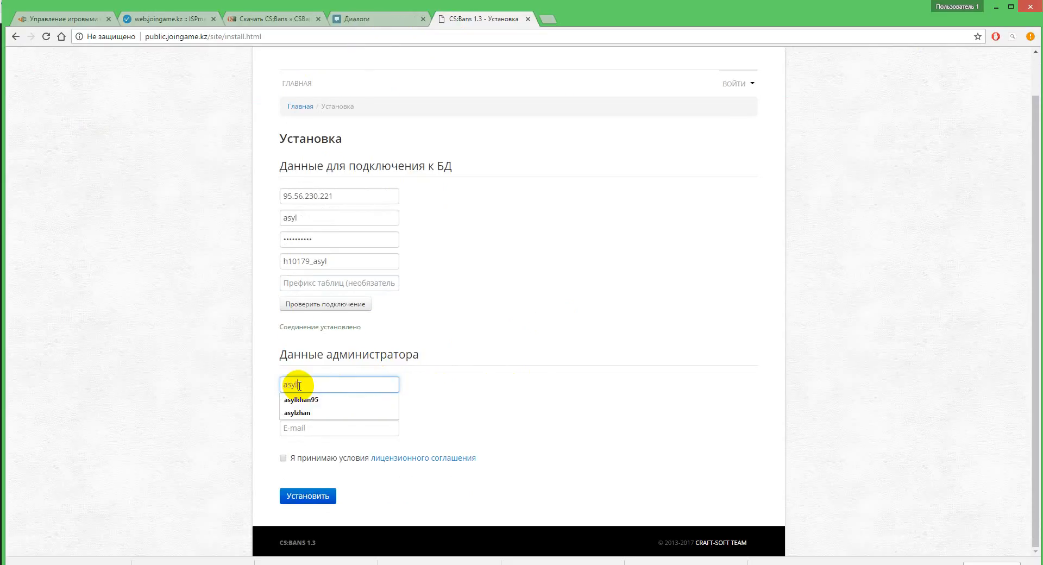
pyautogui.press('BackSpace')
pyautogui.press('BackSpace')
pyautogui.press('BackSpace')
pyautogui.press('BackSpace')
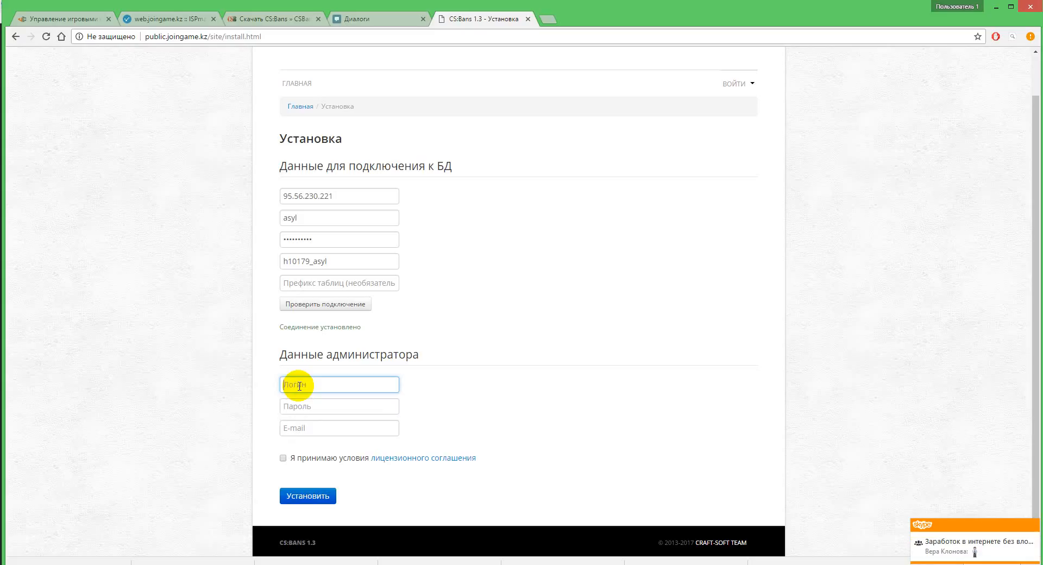
pyautogui.write('e')
pyautogui.press('BackSpace')
pyautogui.press('BackSpace')
pyautogui.press('BackSpace')
pyautogui.write('As')
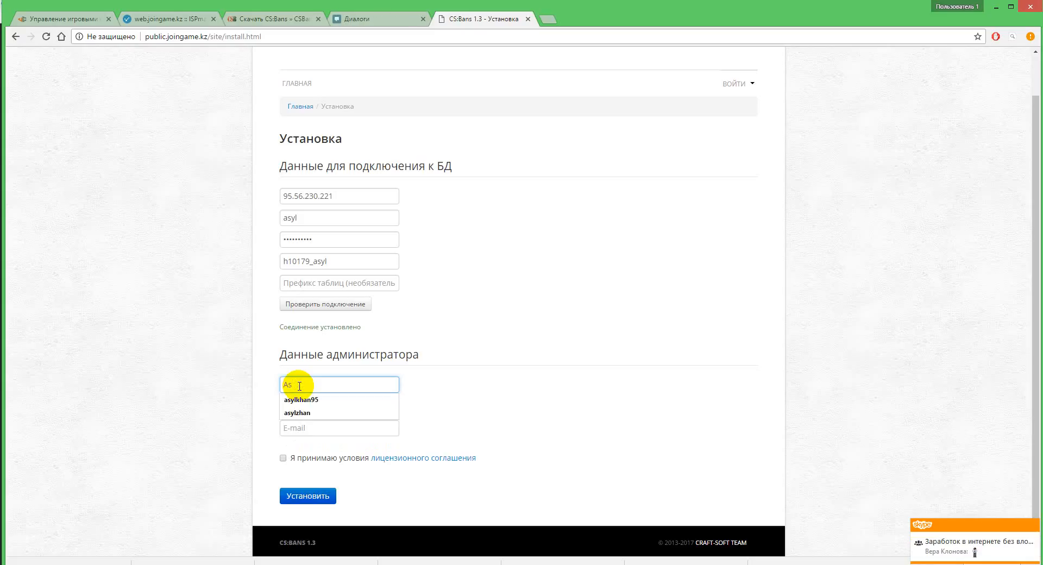
pyautogui.write('eke')
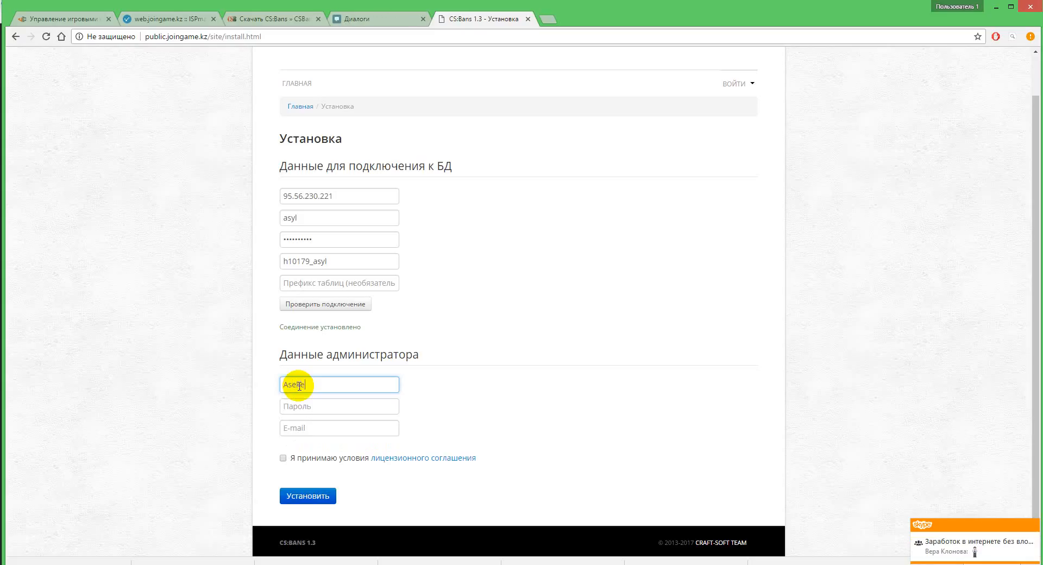
# Step: Fill in the administrator's password and e-mail, accept the licence agreement and run the installation, saving the login in the browser
pyautogui.click(295, 409)
pyautogui.write('123')
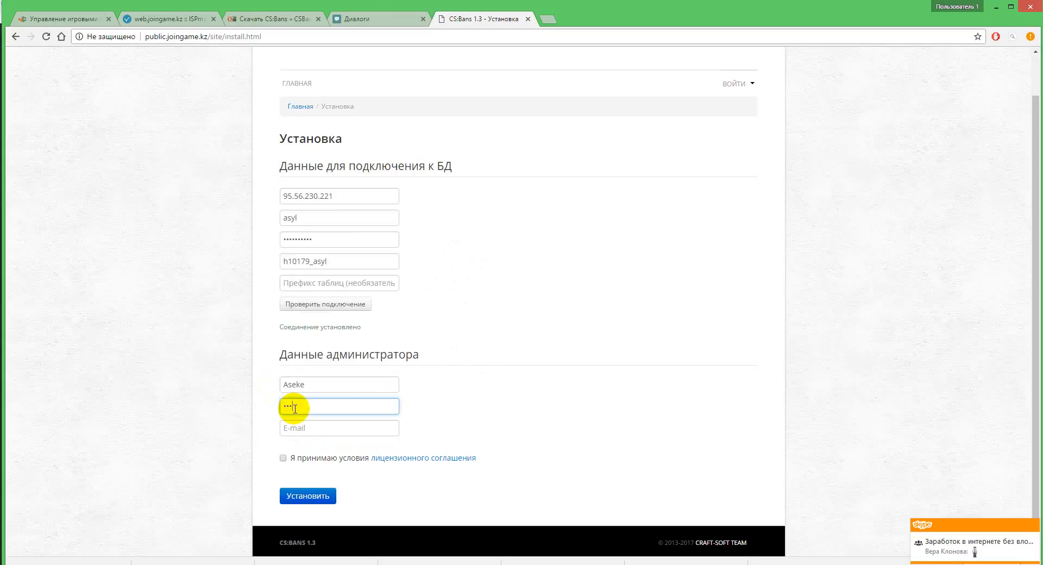
pyautogui.doubleClick(300, 432)
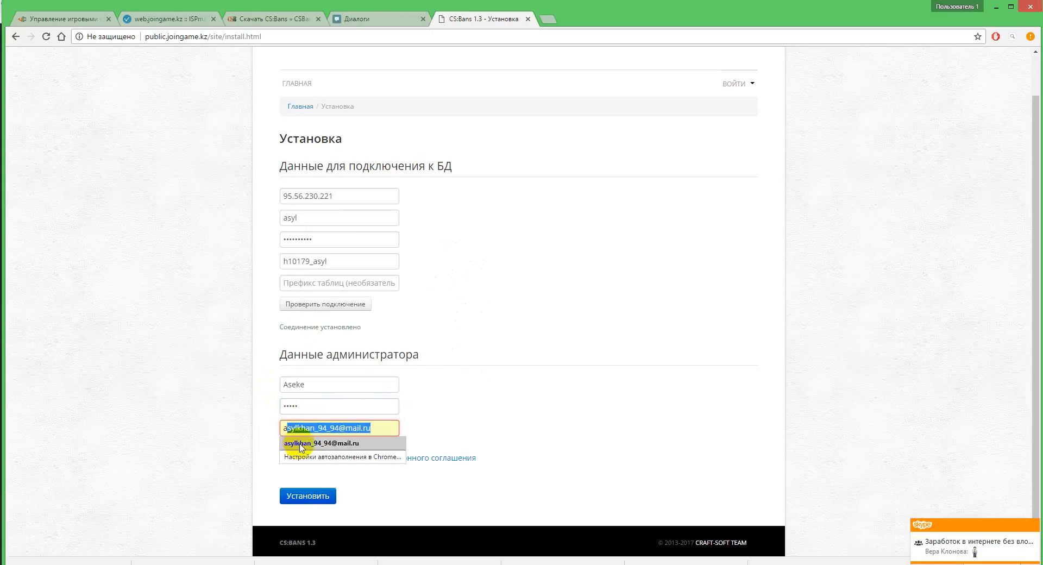
pyautogui.click(300, 445)
pyautogui.click(282, 459)
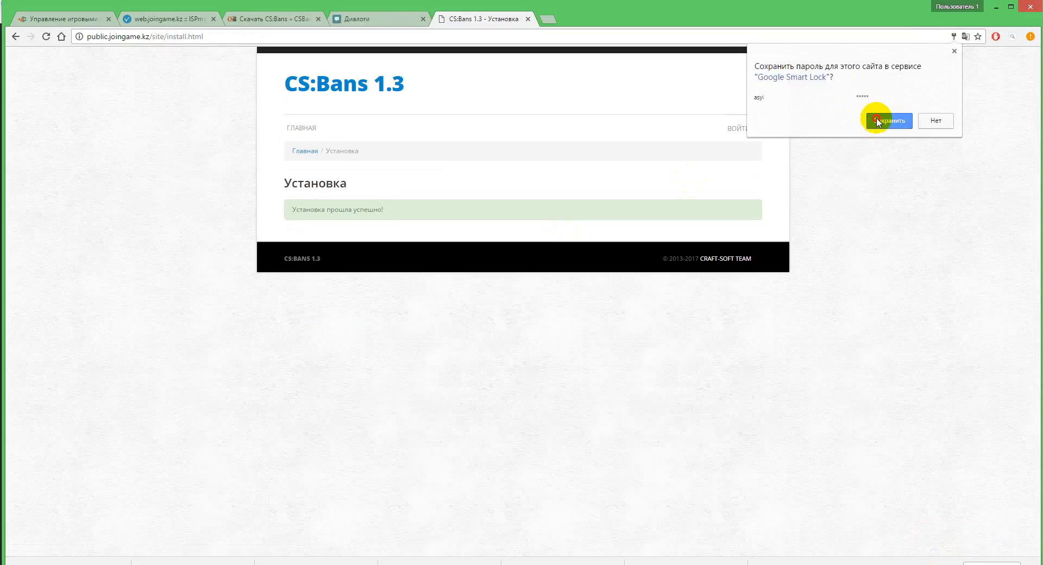
pyautogui.click(877, 122)
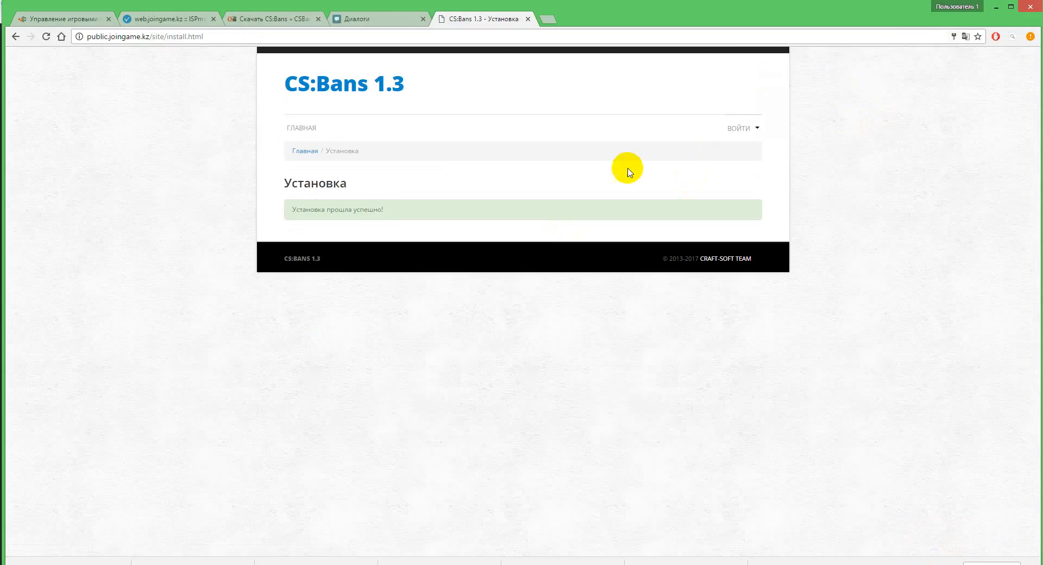
# Step: Open the CS:Bans sign-in form, clear the autofilled credentials and enter the login Aseke
pyautogui.click(738, 129)
pyautogui.click(751, 166)
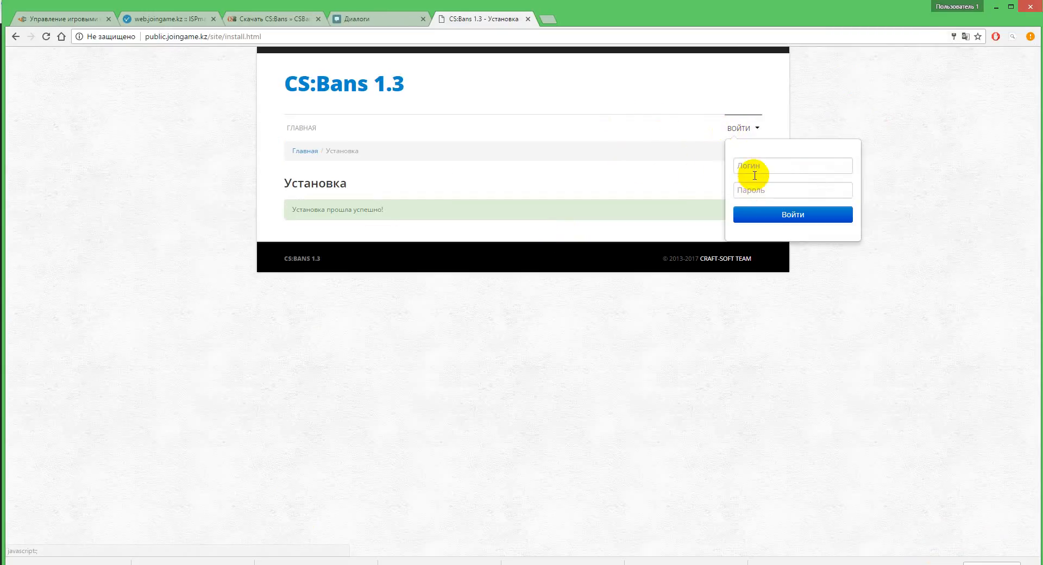
pyautogui.write('aseke')
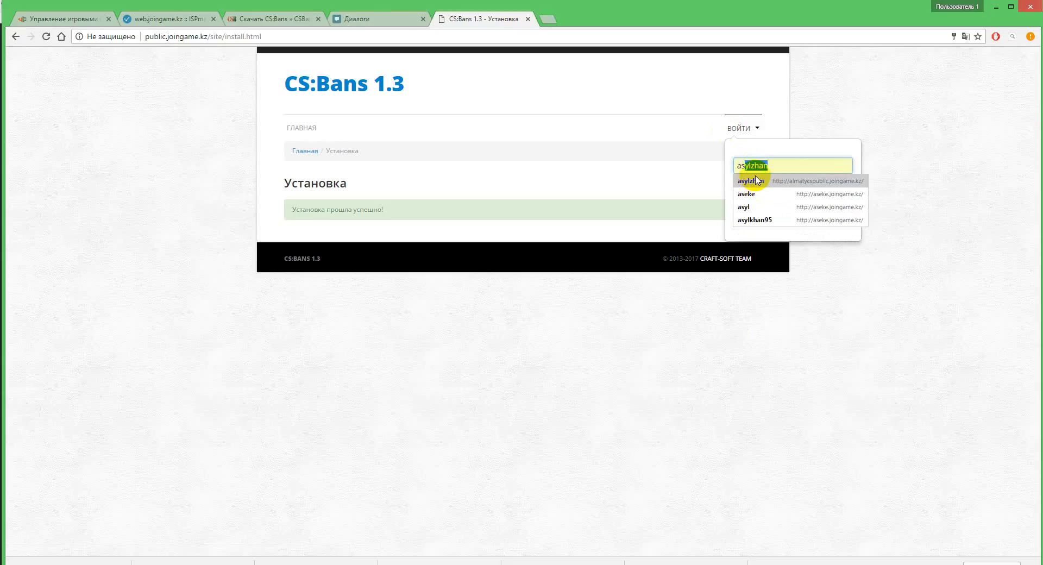
pyautogui.click(750, 194)
pyautogui.moveTo(771, 189); pyautogui.dragTo(744, 188)
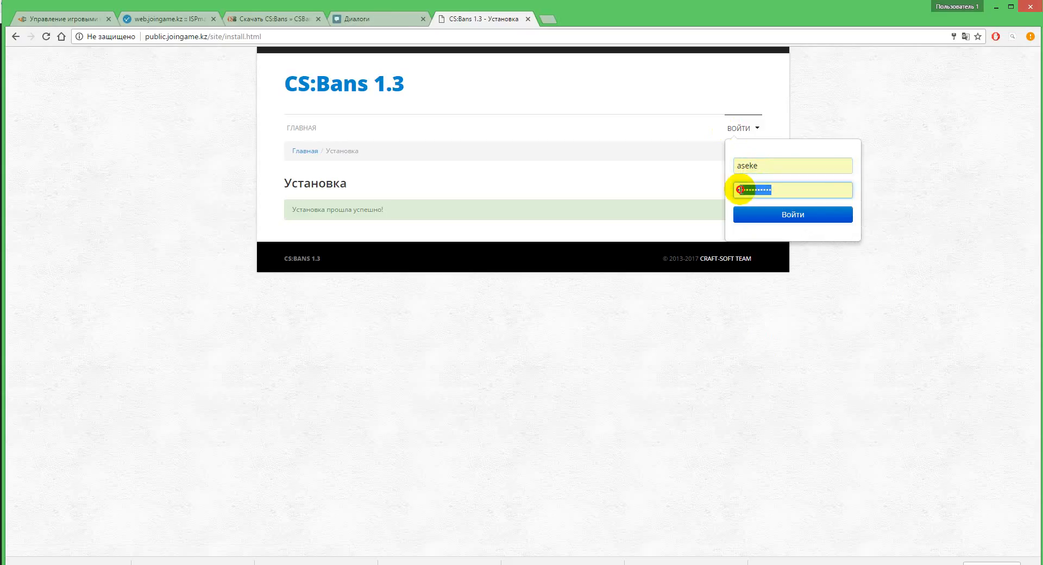
pyautogui.press('BackSpace')
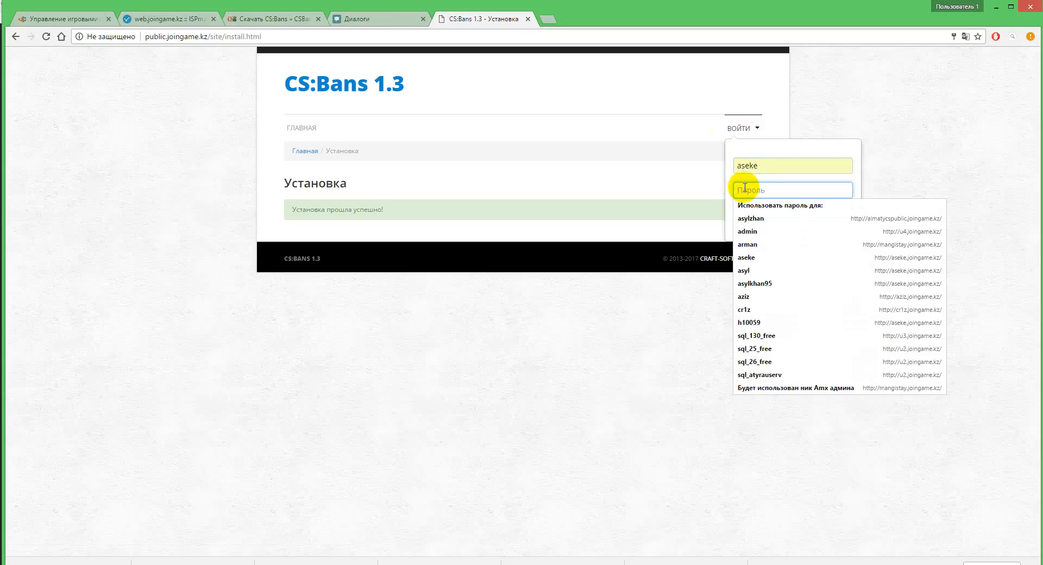
pyautogui.doubleClick(738, 165)
pyautogui.write('As')
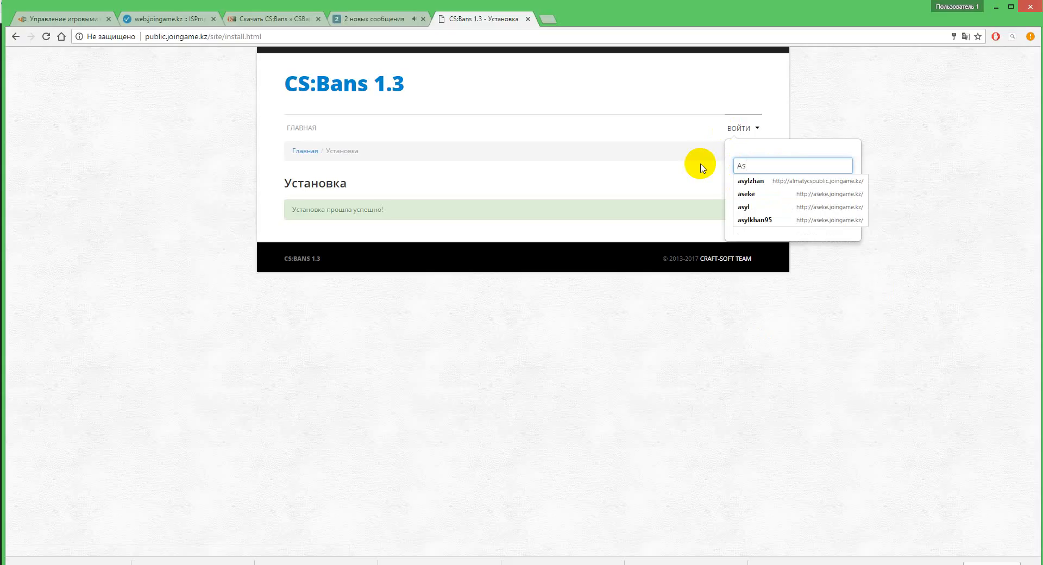
pyautogui.write('eke')
pyautogui.click(865, 188)
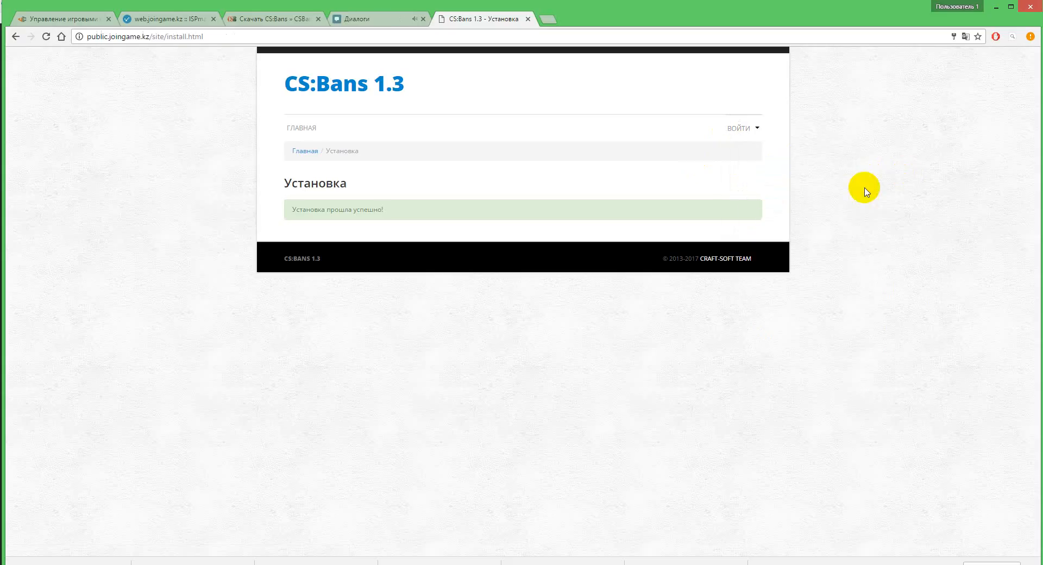
# Step: Enter the administrator password in the sign-in form and log in to CS:Bans
pyautogui.click(771, 133)
pyautogui.click(759, 191)
pyautogui.write('a')
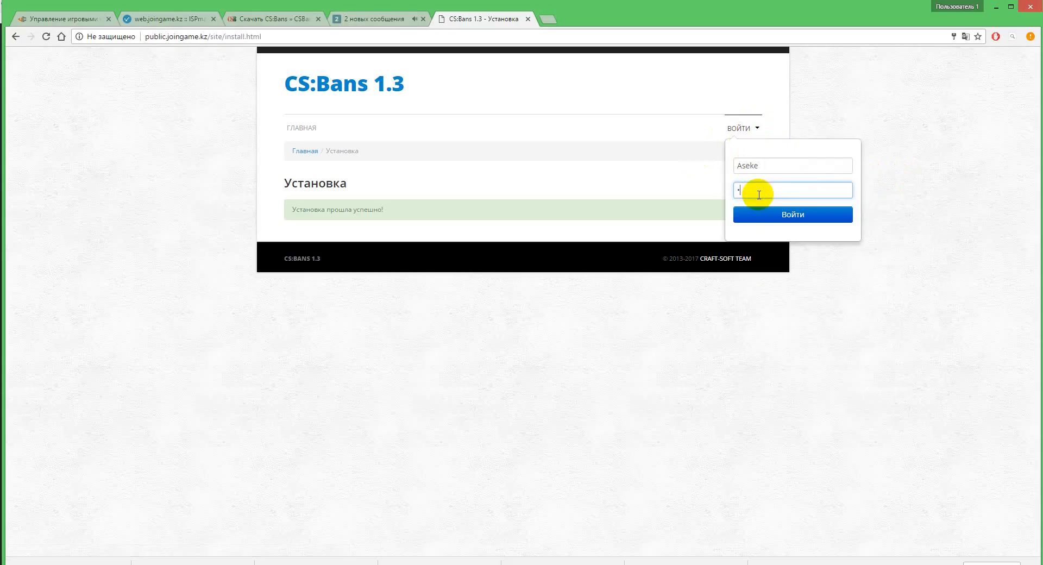
pyautogui.click(771, 215)
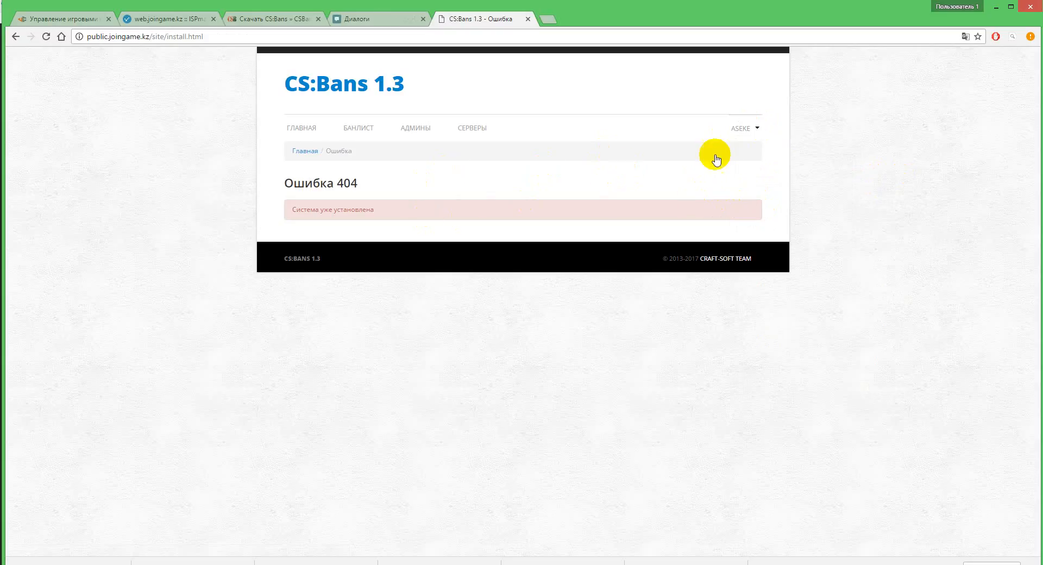
# Step: Open the CS:Bans admin centre from the account options, and view the ban list and administrators pages
pyautogui.click(744, 129)
pyautogui.click(748, 154)
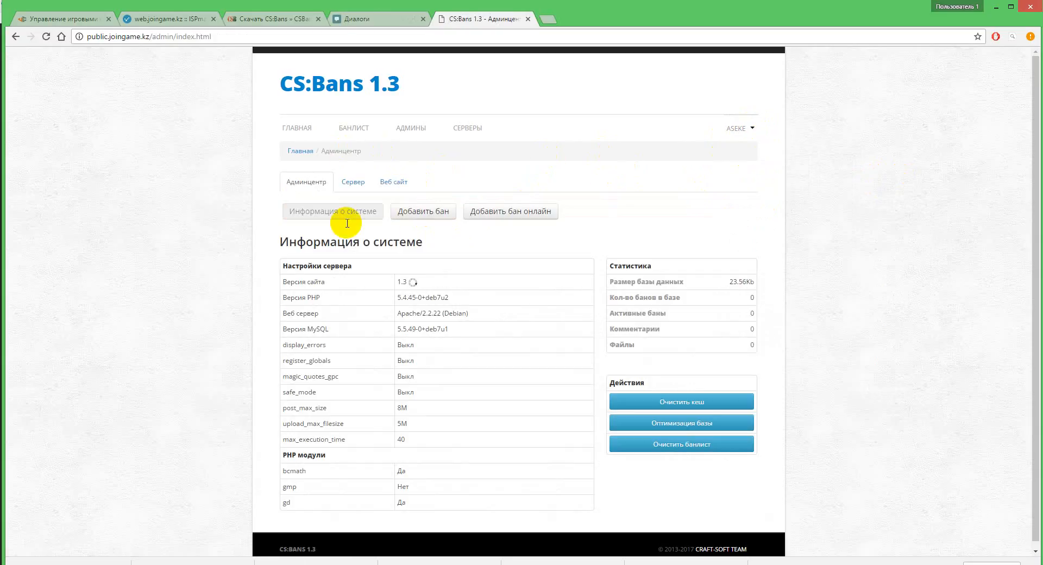
pyautogui.click(364, 135)
pyautogui.click(412, 129)
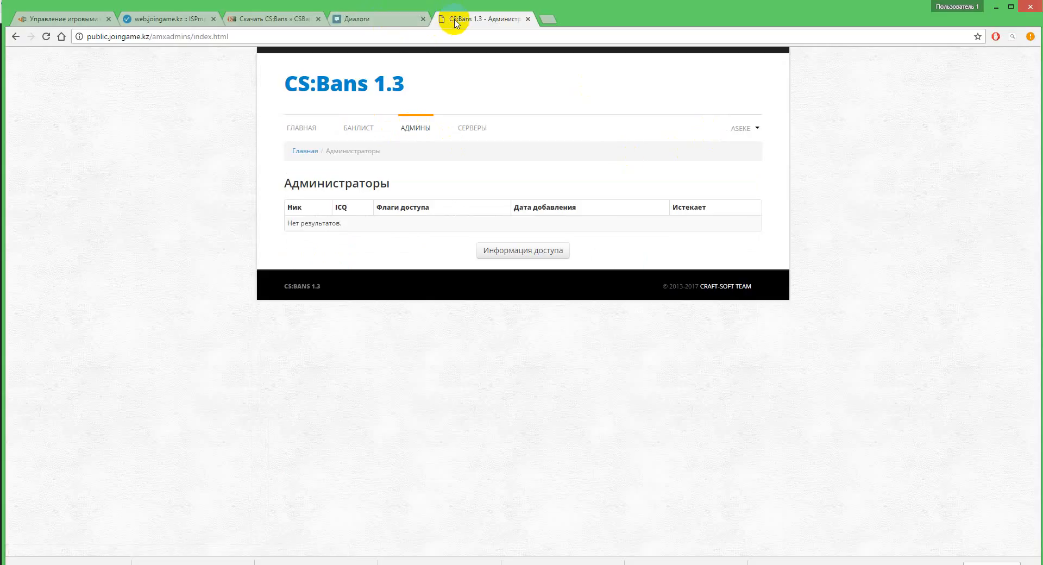
# Step: Switch to the open VK conversation
pyautogui.click(372, 19)
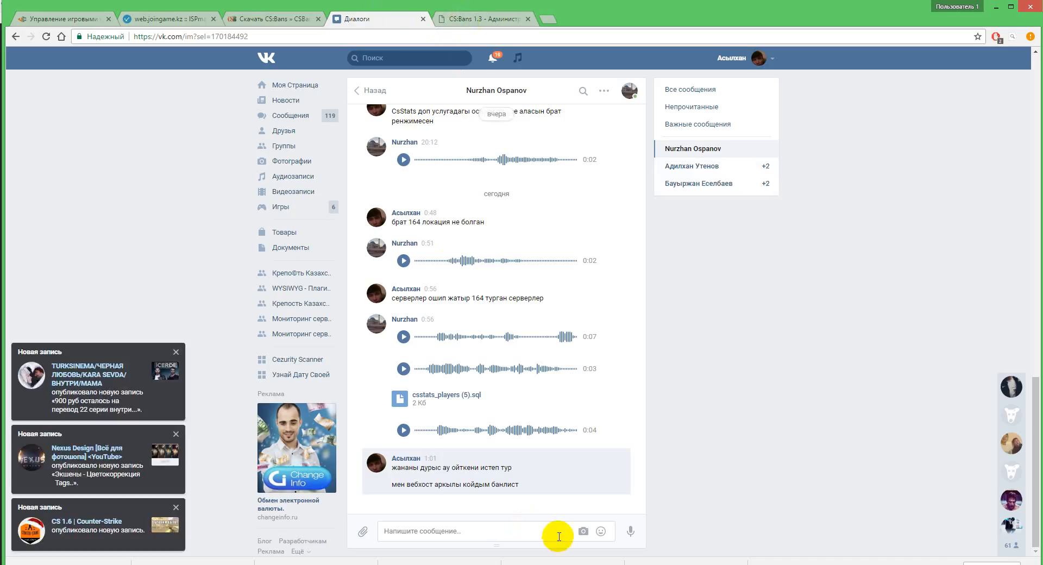